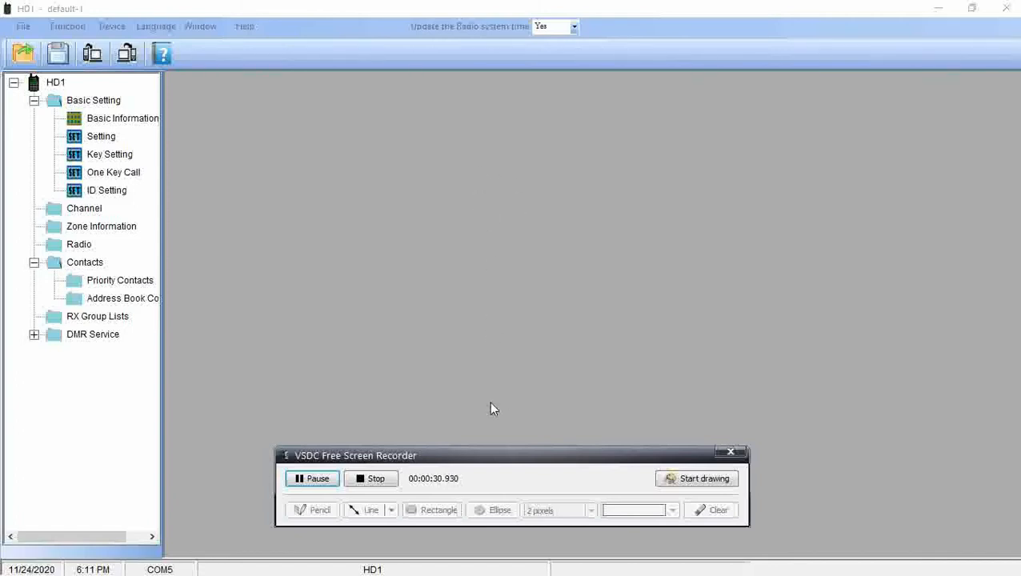
Open ID Setting and clear the second and third radio ID entries.
left_click_drag(443, 457, 454, 532)
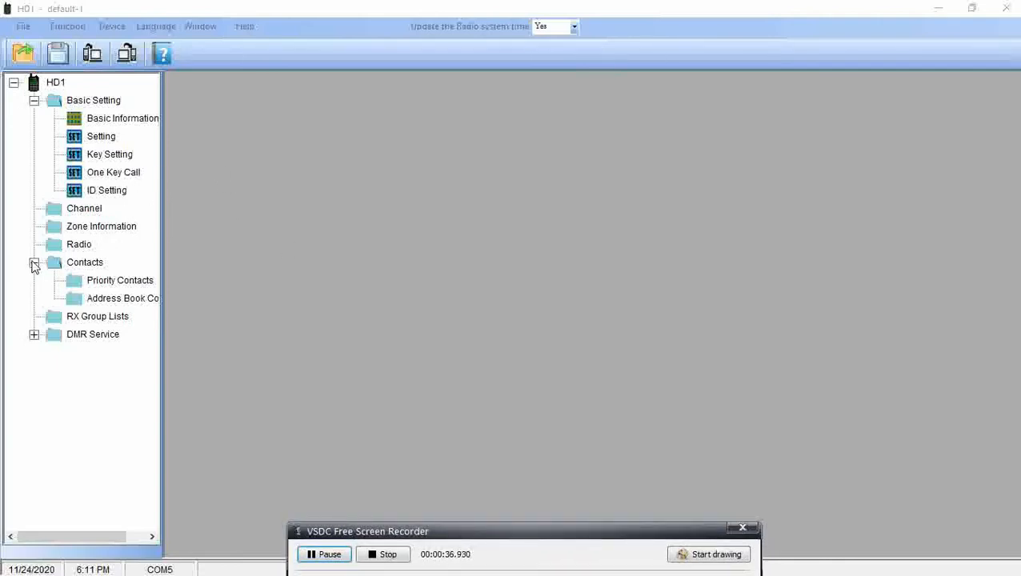
double_click(97, 196)
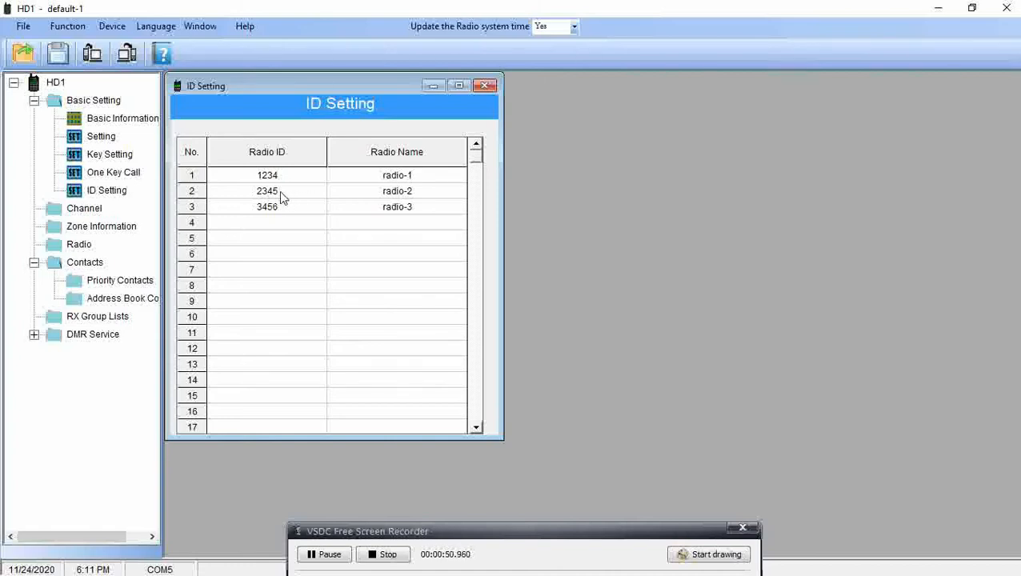
double_click(288, 209)
key("BackSpace")
left_click(423, 210)
left_click(267, 206)
key("BackSpace")
Enter the operator's DMR ID and call sign in the first ID entry.
left_click(289, 174)
key("BackSpace")
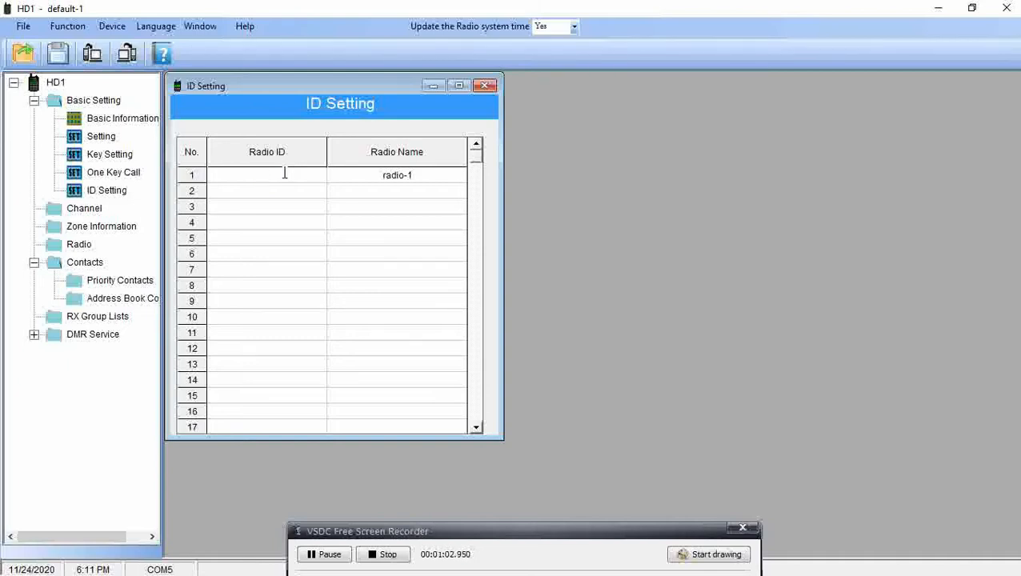
left_click(417, 178)
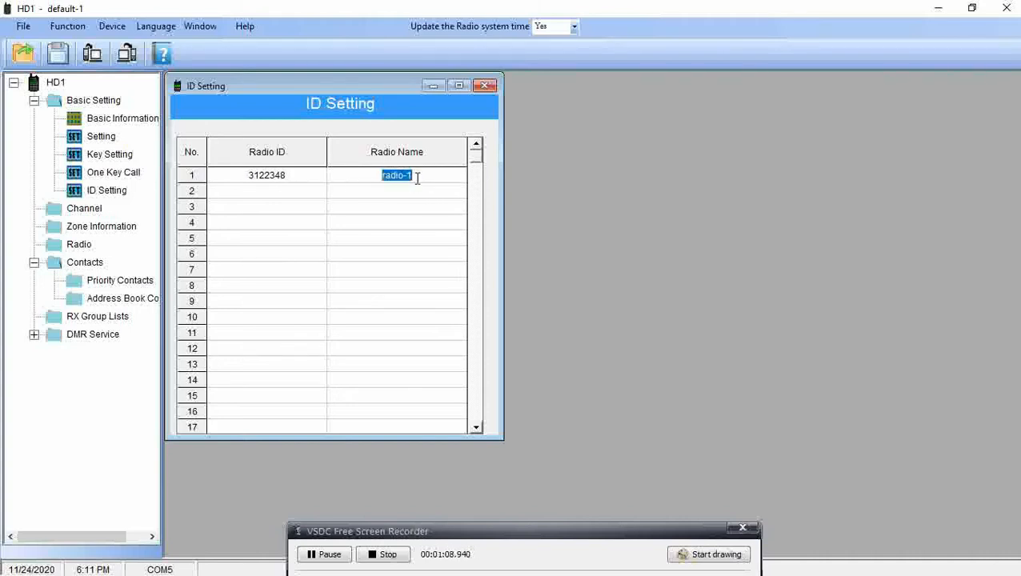
type("KE7T")
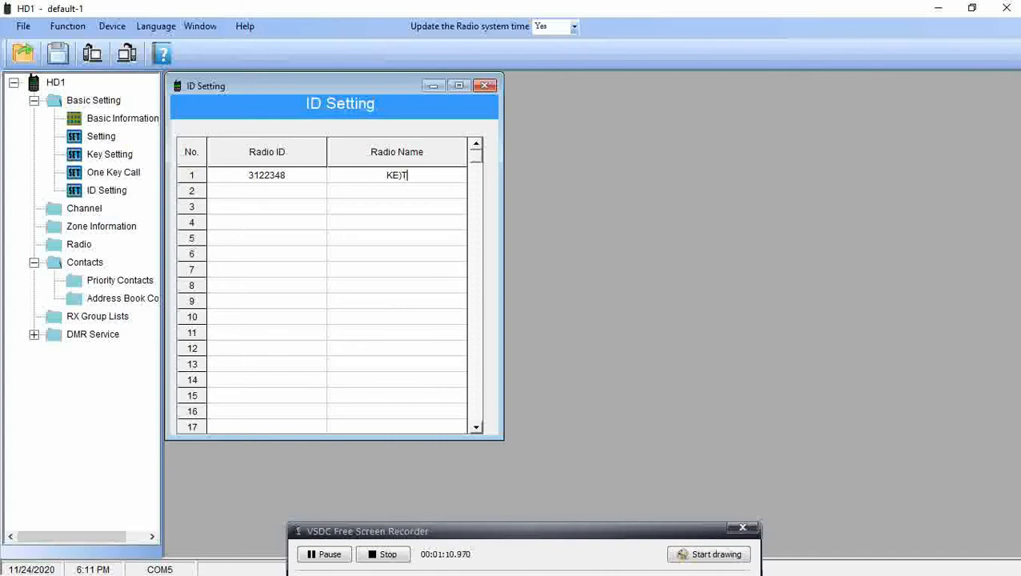
key("BackSpace")
key("BackSpace")
type("0TSE")
Expand and collapse the DMR service settings, then open the Priority Contacts list.
left_click(34, 335)
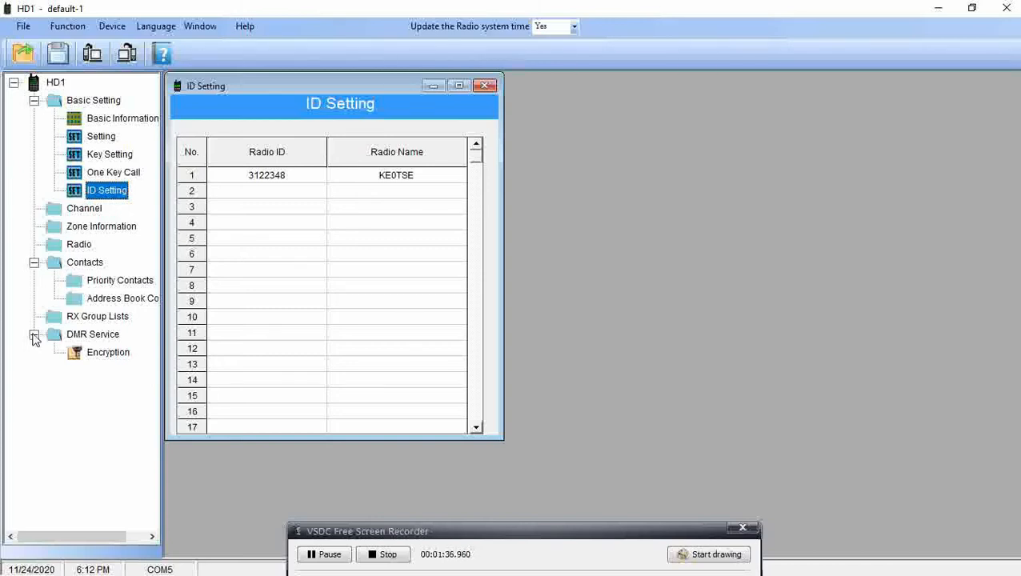
left_click(33, 336)
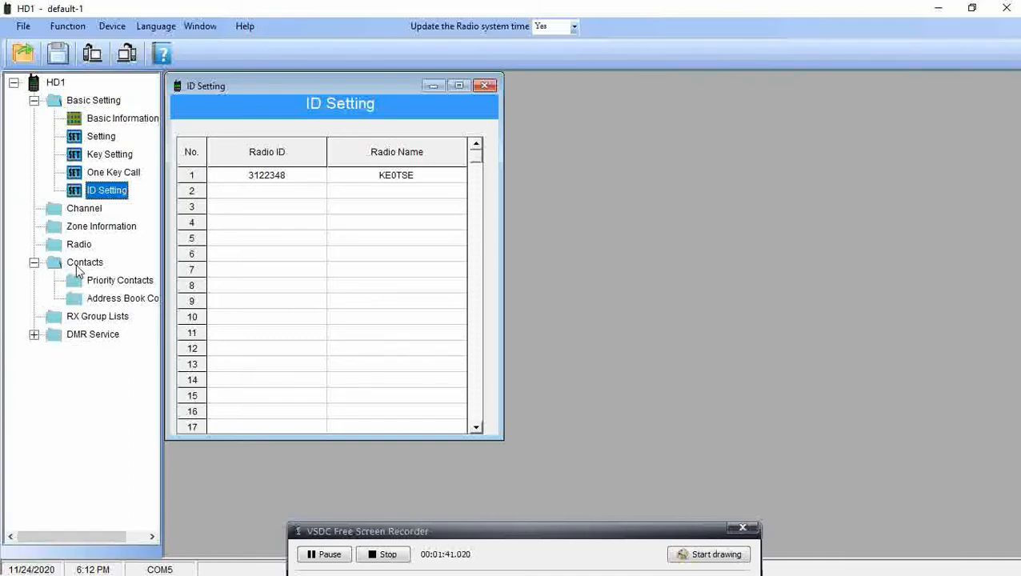
double_click(117, 279)
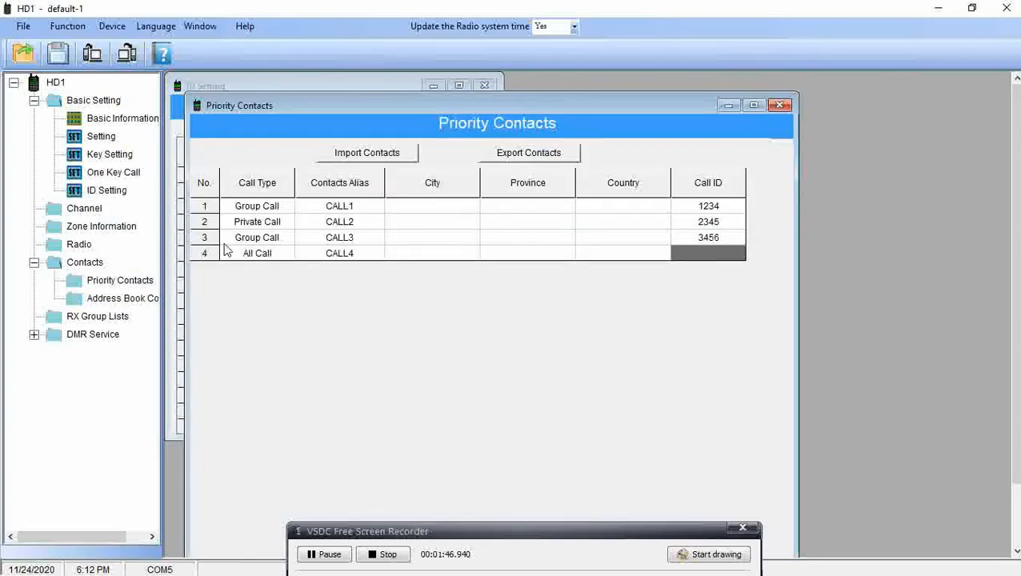
Make priority contact 1 a Group Call with alias 'RM 719' and Call ID 719.
left_click(280, 210)
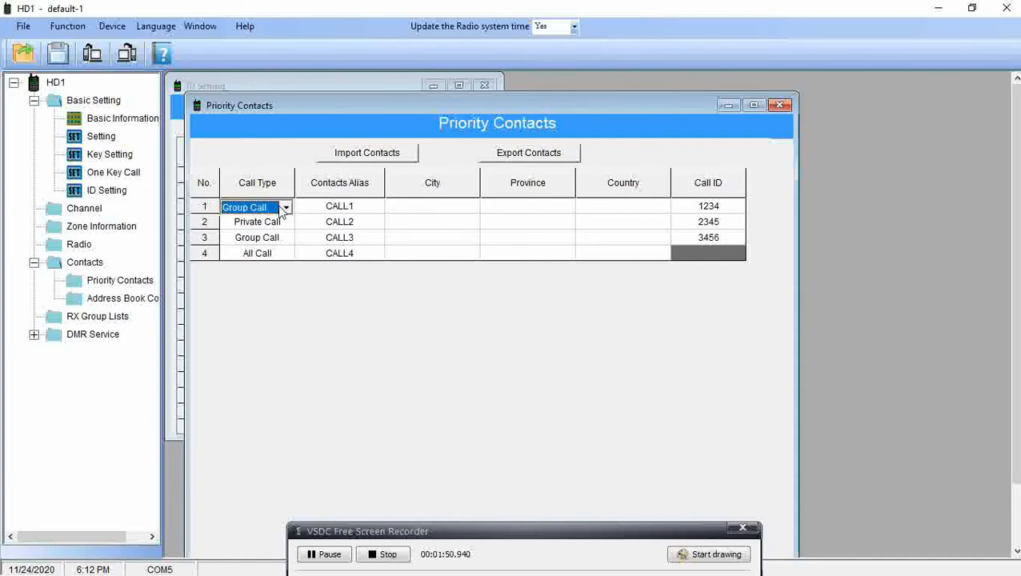
left_click(284, 208)
left_click(285, 210)
left_click(353, 209)
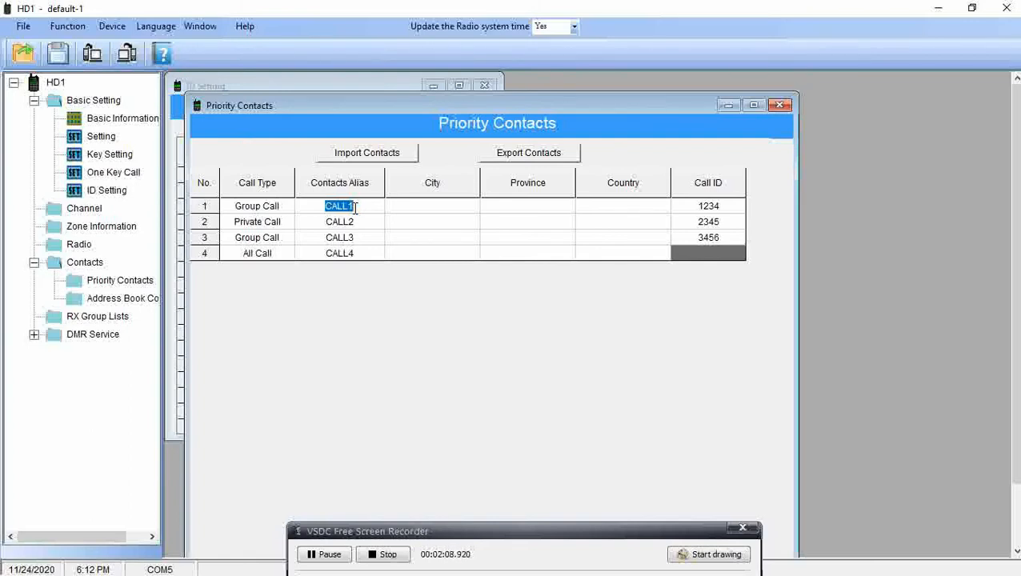
type("RM 719")
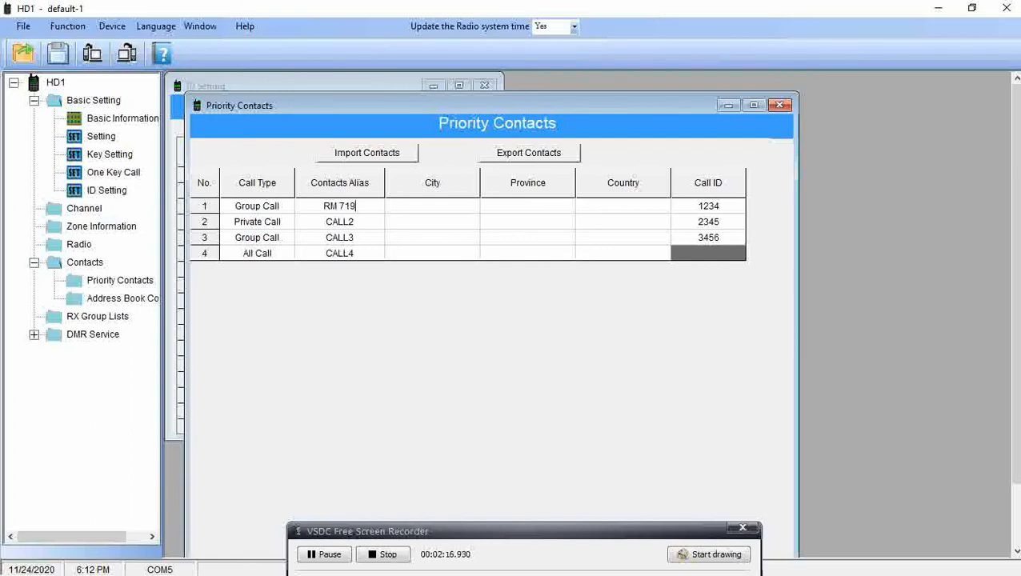
double_click(707, 204)
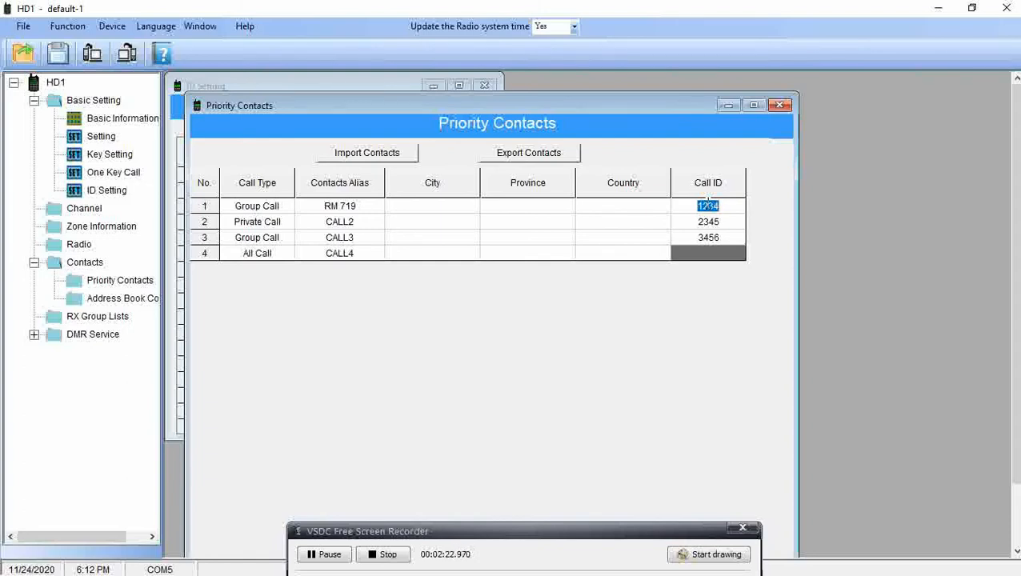
type("719")
Make contact 2 a Group Call with alias 'RM Wide' and Call ID 700.
left_click(274, 224)
left_click(285, 222)
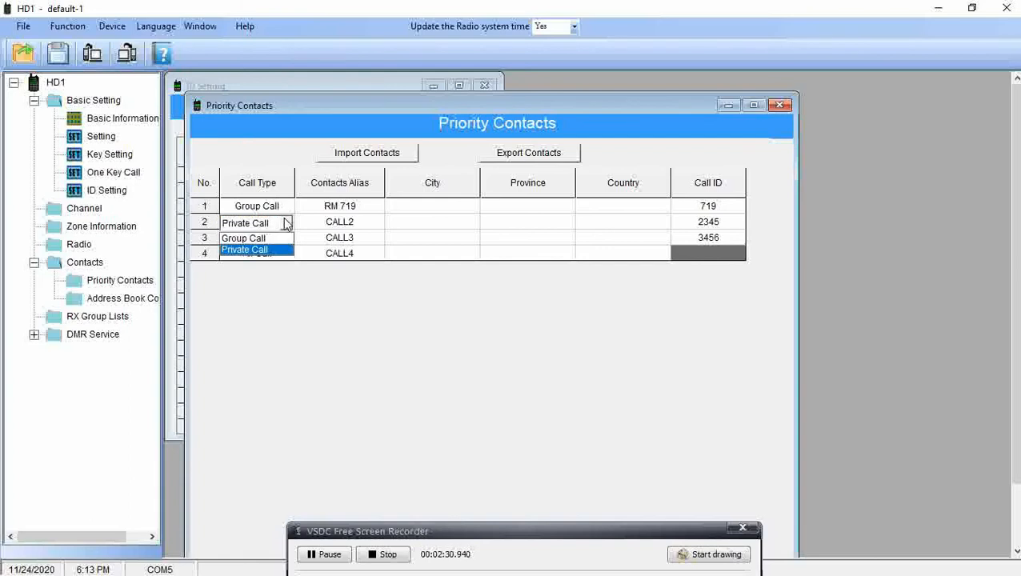
left_click(282, 240)
left_click(346, 223)
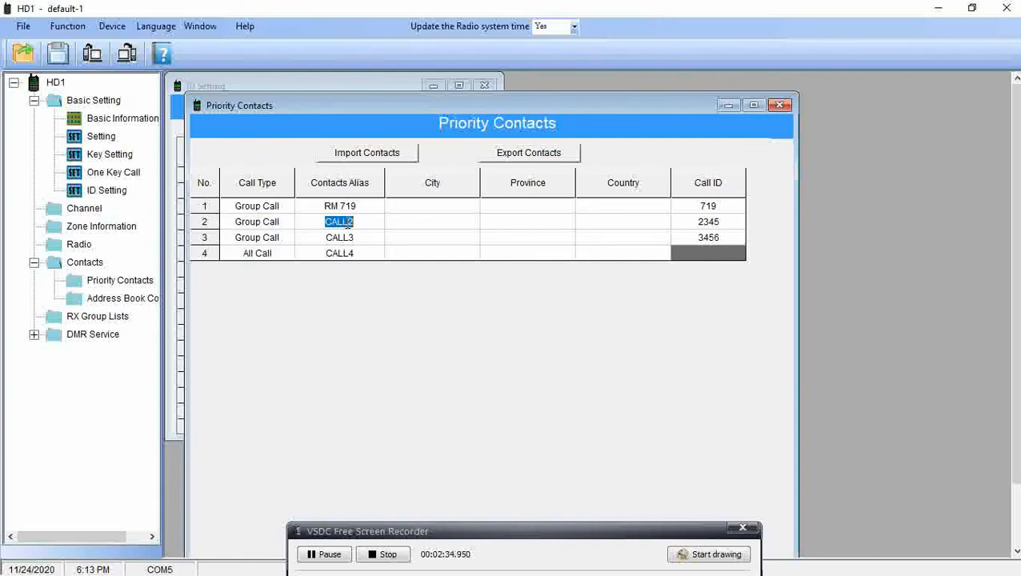
type("RM Wide")
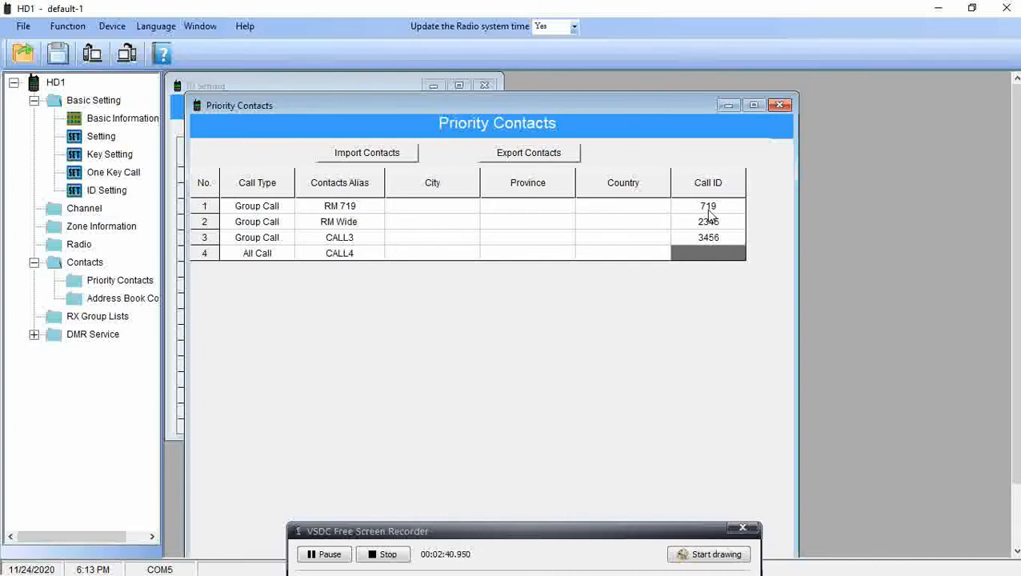
left_click(709, 228)
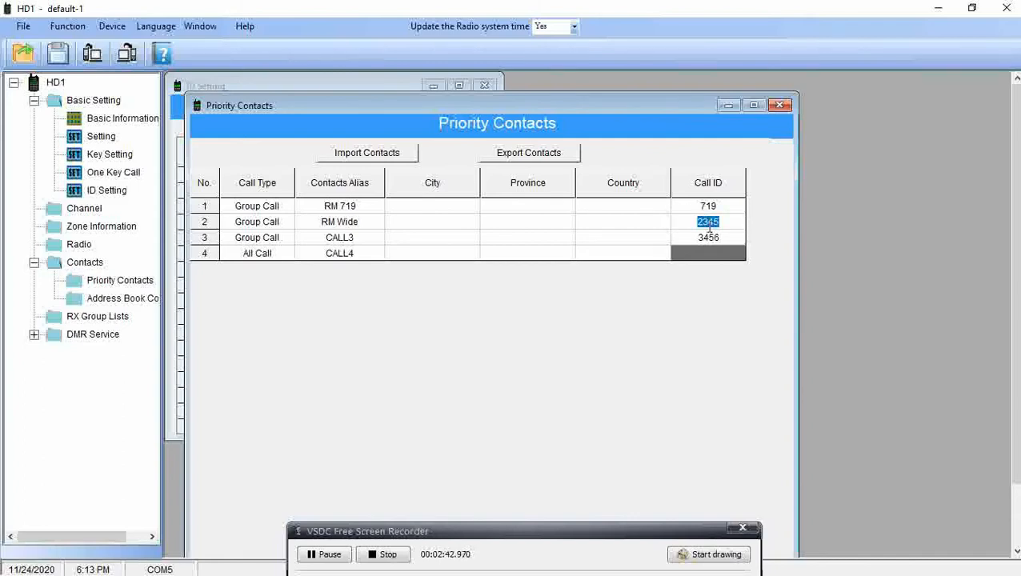
type("700")
Make contact 3 a Group Call with alias 'BM 91' and Call ID 91.
left_click(284, 239)
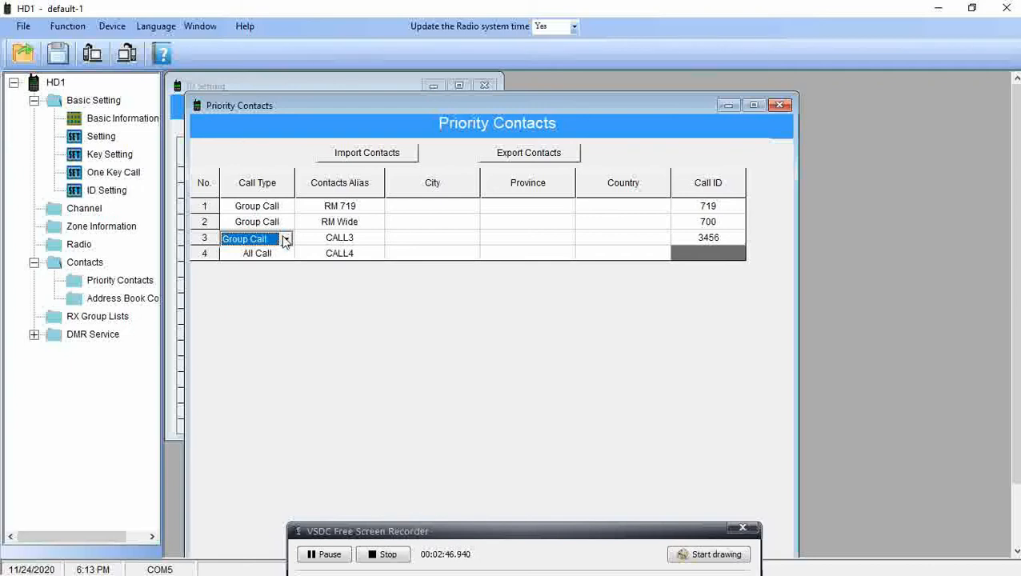
left_click(285, 240)
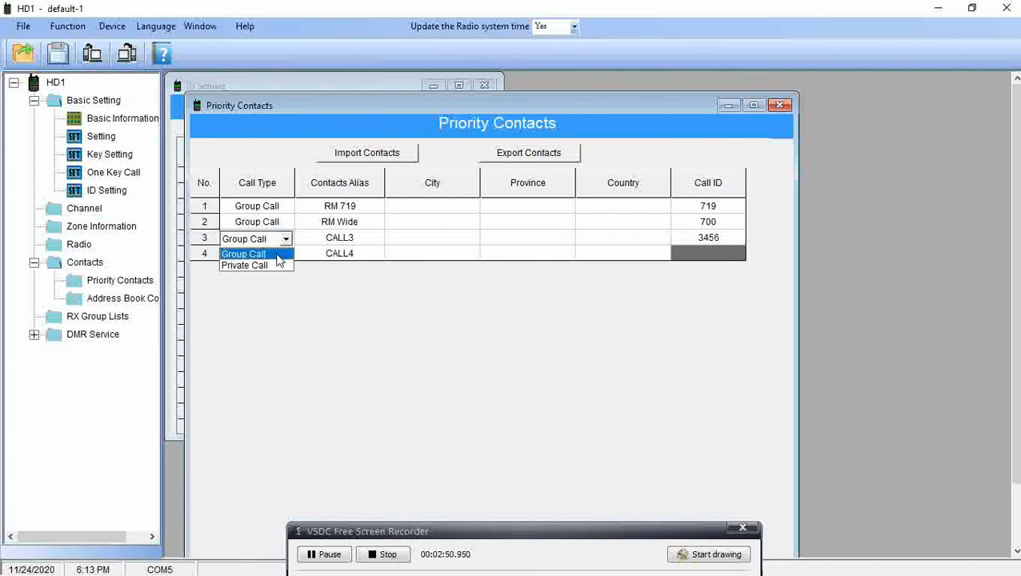
left_click(277, 254)
left_click(357, 242)
left_click(358, 242)
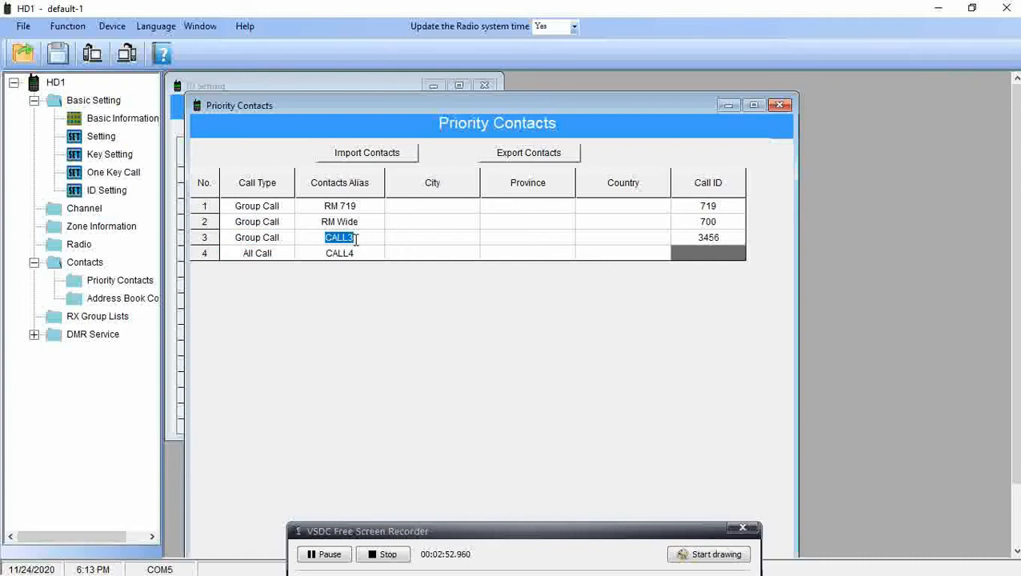
type("BM 91")
left_click(702, 239)
type("91")
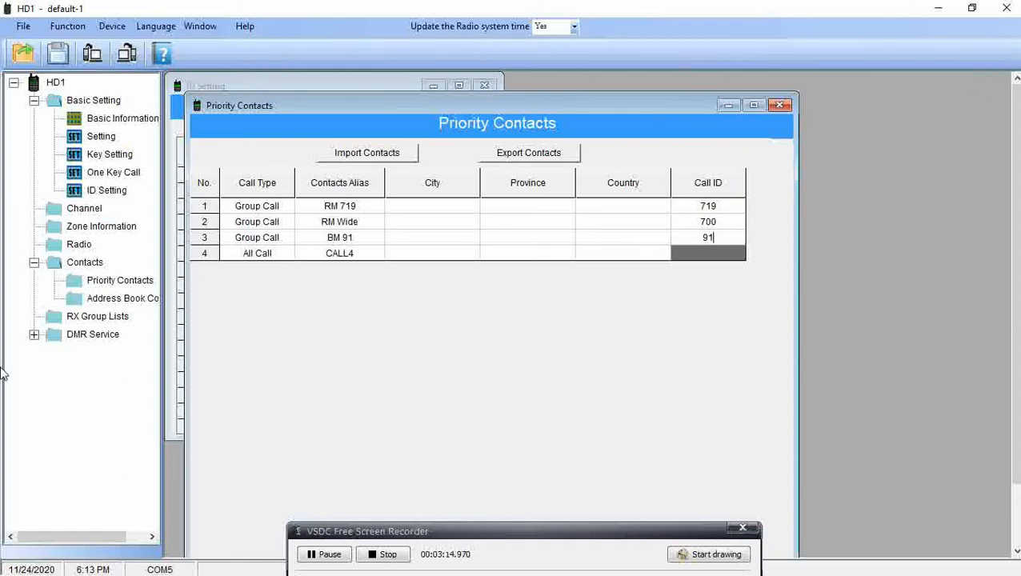
Open the Channel Information table, move its window up, and start editing channel 1's RX frequency.
left_click(83, 208)
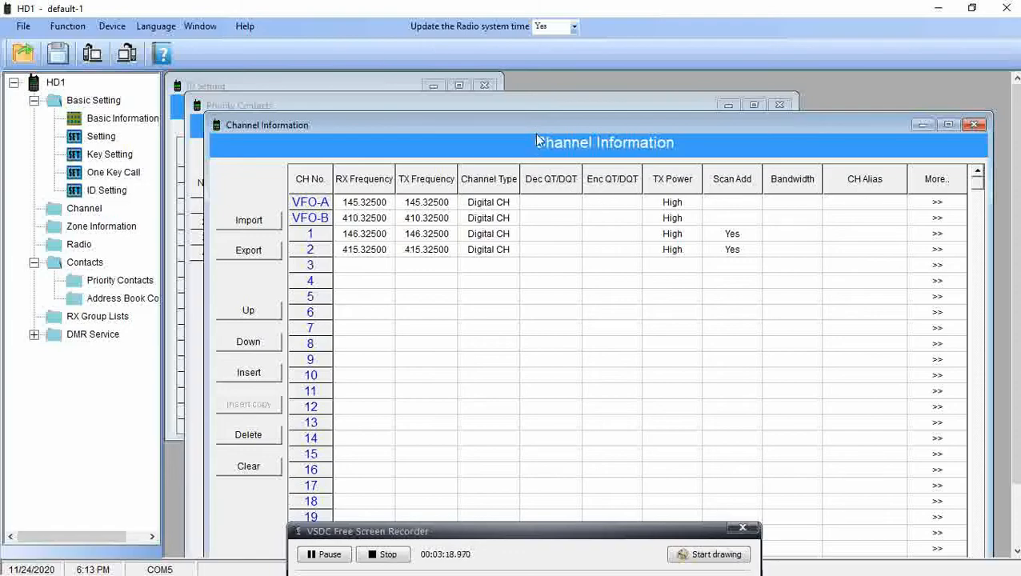
left_click_drag(509, 115, 450, 94)
left_click_drag(453, 92, 453, 86)
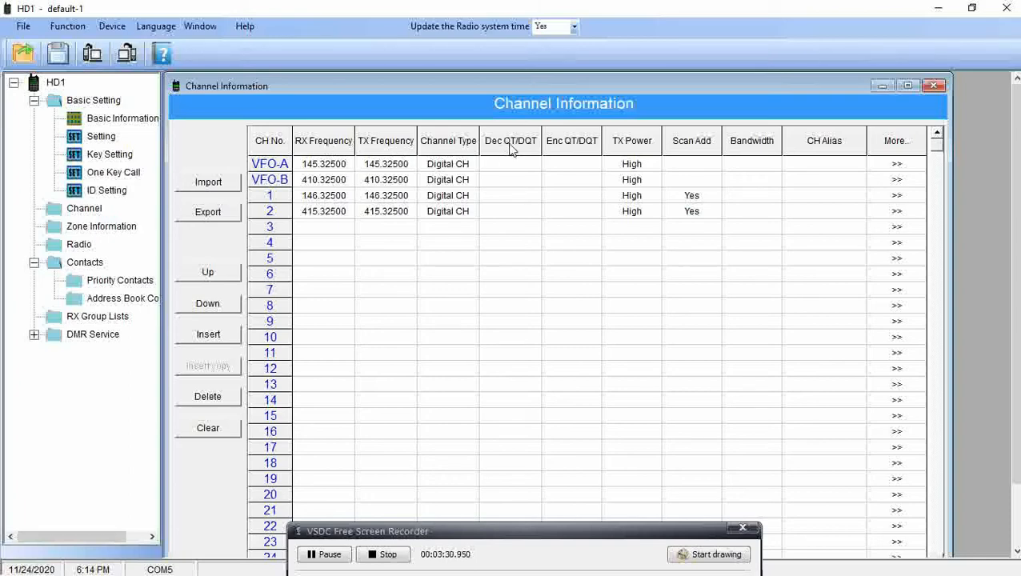
double_click(334, 197)
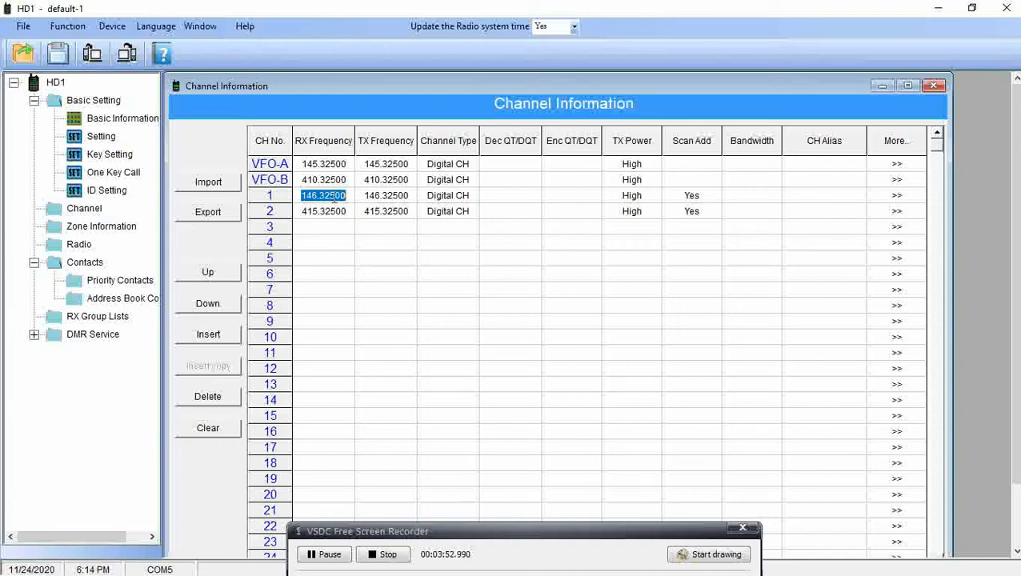
Set channel 1's RX frequency to 446.95000 and TX frequency to 441.95000.
left_click(335, 196)
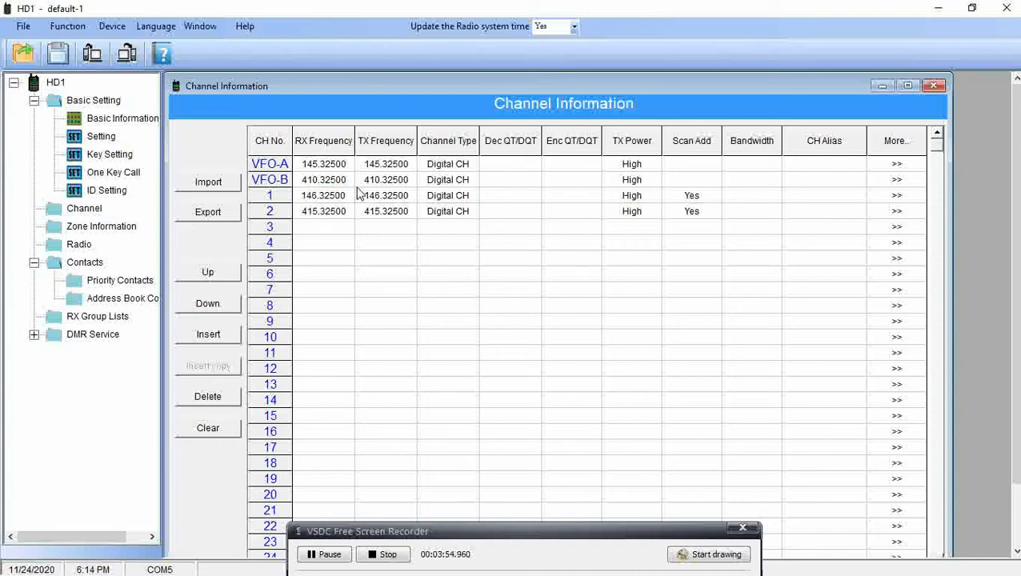
left_click_drag(346, 195, 304, 199)
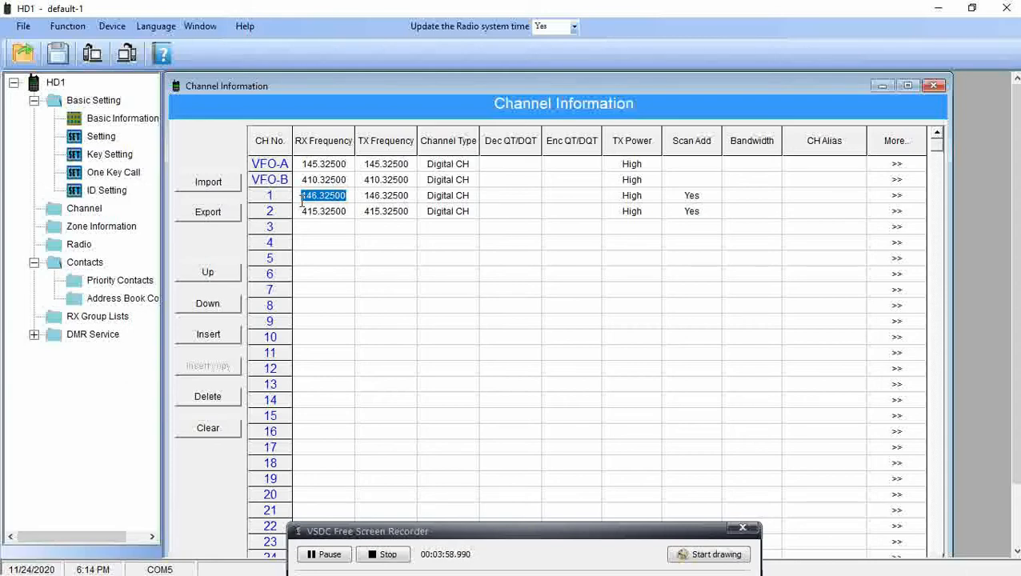
type("446")
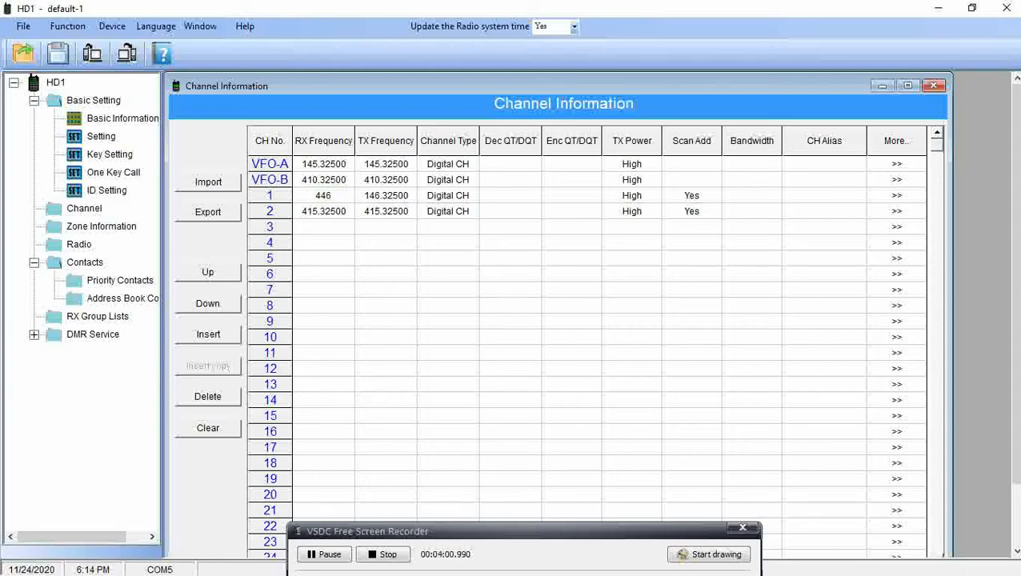
type(".")
left_click(302, 199)
type("95000")
left_click(349, 194)
key("BackSpace")
key("BackSpace")
key("BackSpace")
key("BackSpace")
key("BackSpace")
key("BackSpace")
key("BackSpace")
key("BackSpace")
key("BackSpace")
type("446.9500")
left_click(386, 199)
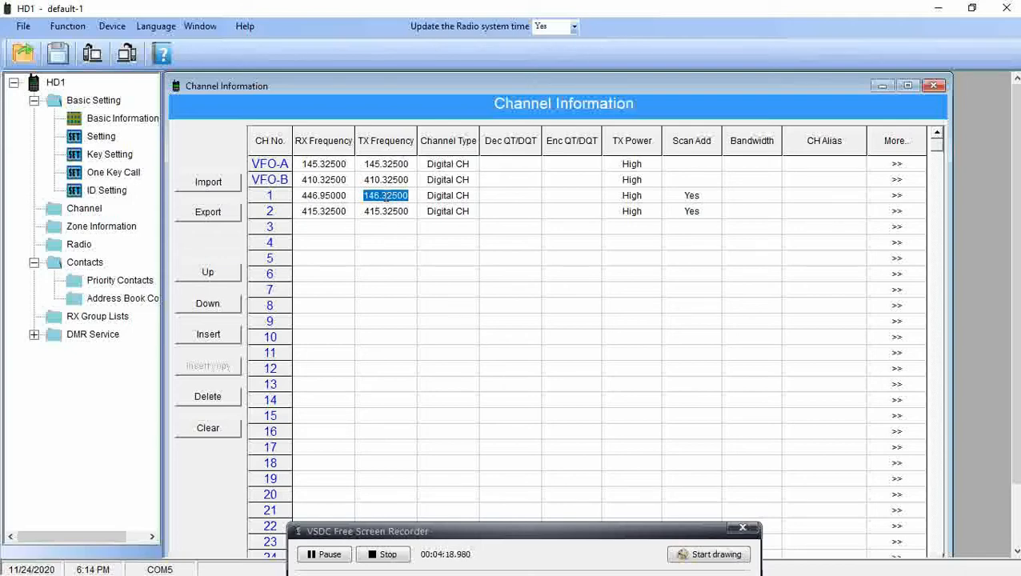
type("441")
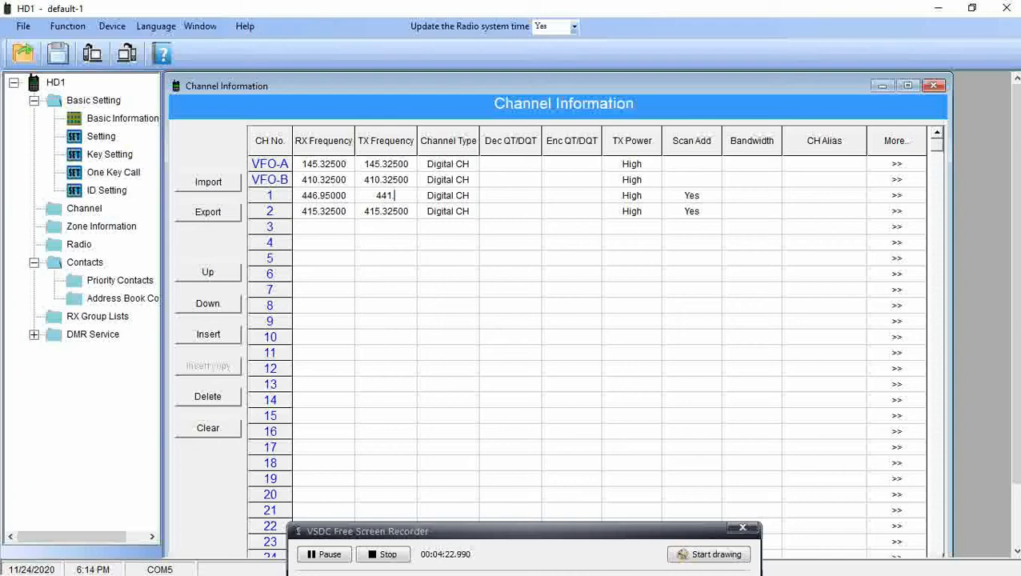
type(".9500")
Set channel 1's TX power to Mid and open its full settings.
left_click(640, 200)
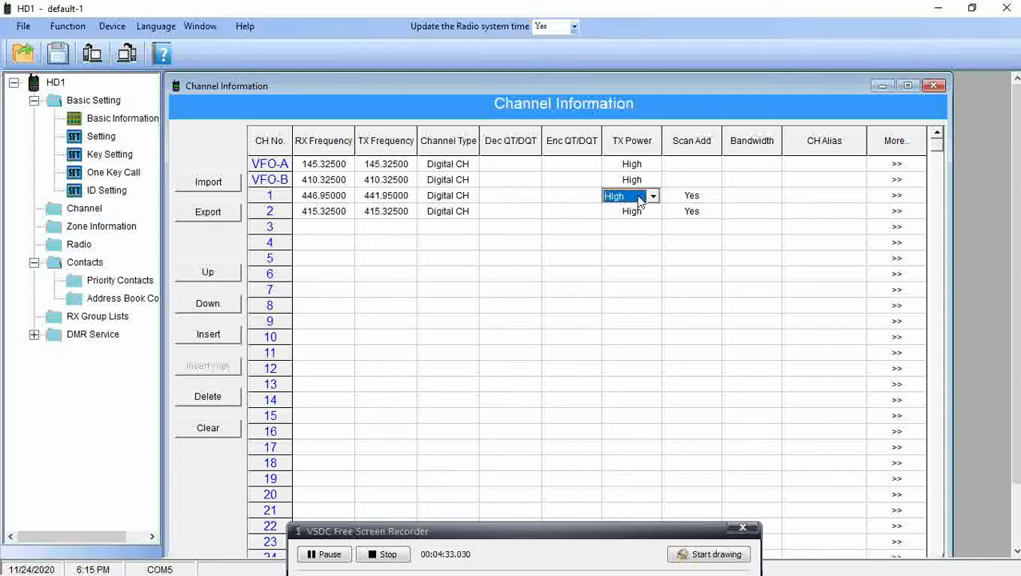
left_click(654, 197)
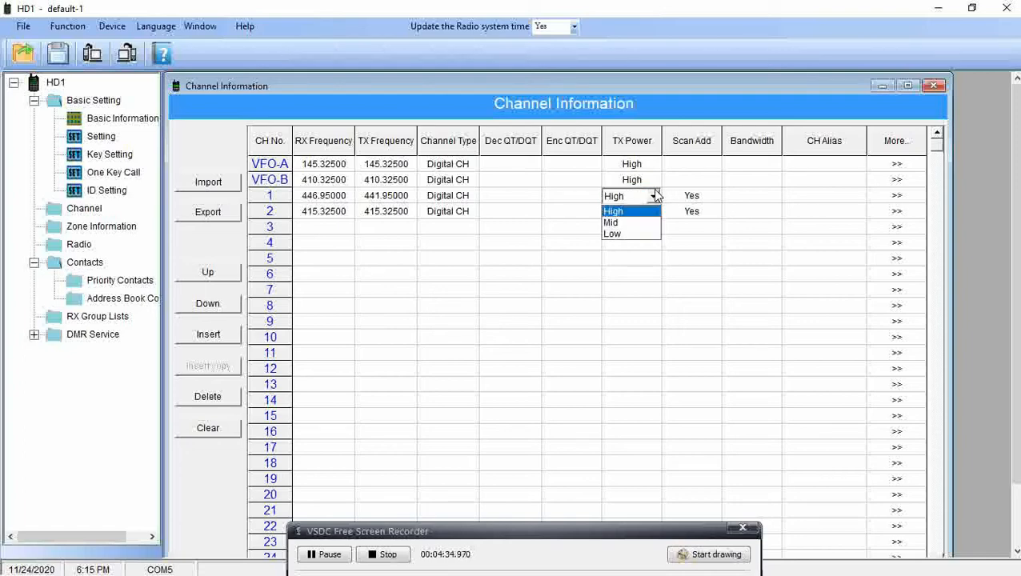
left_click(647, 230)
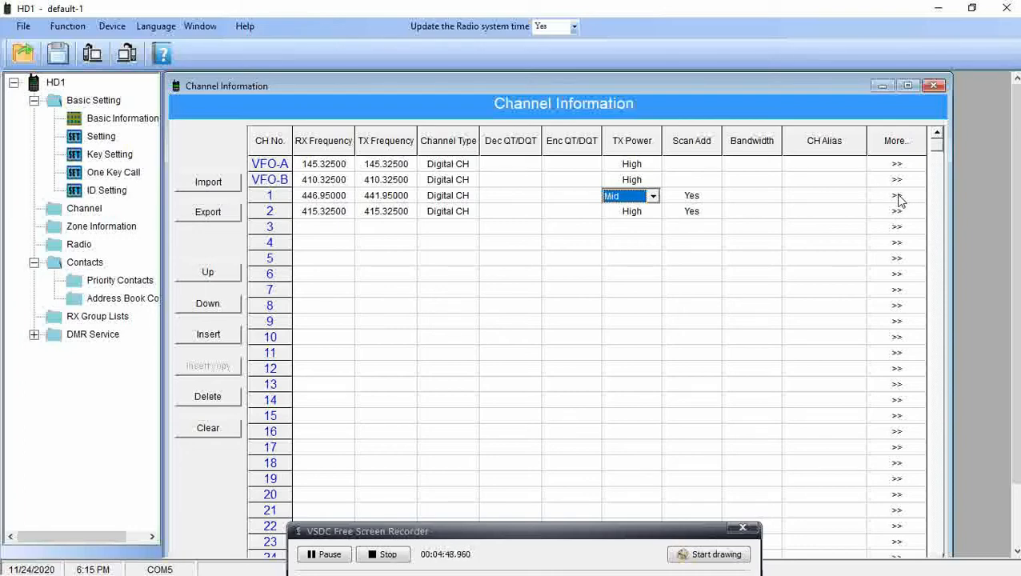
left_click(898, 199)
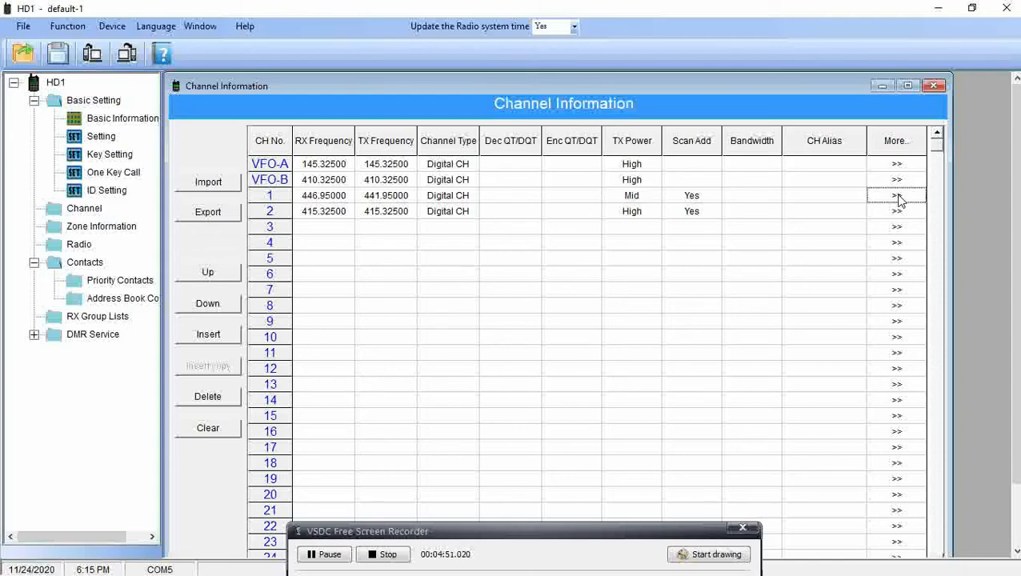
left_click(895, 195)
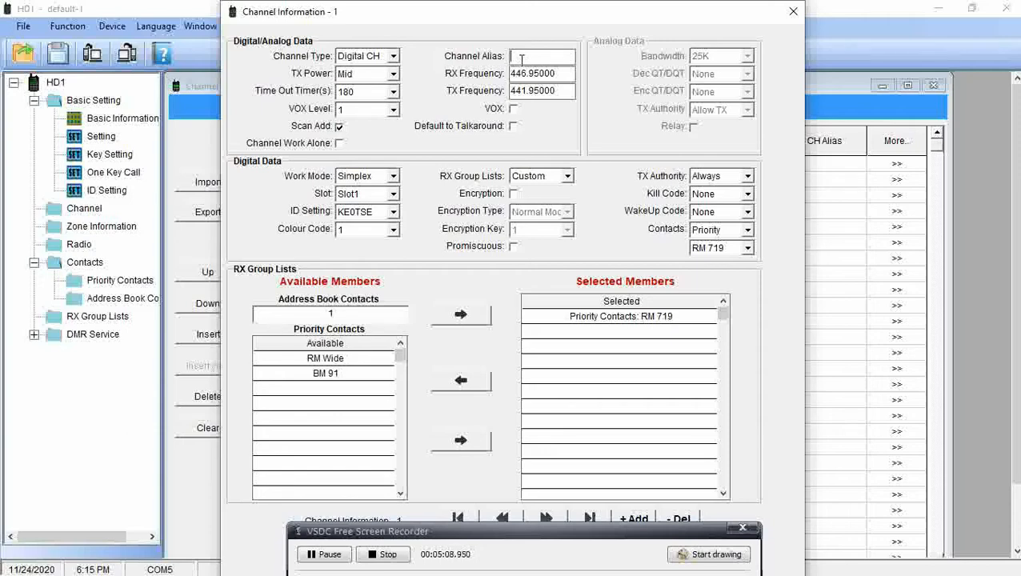
Name channel 1 'Almagre'.
type("Alo")
key("BackSpace")
type("magre")
Set Repeat work mode, Slot2, colour code 7 and Color Code TX authority.
left_click(391, 177)
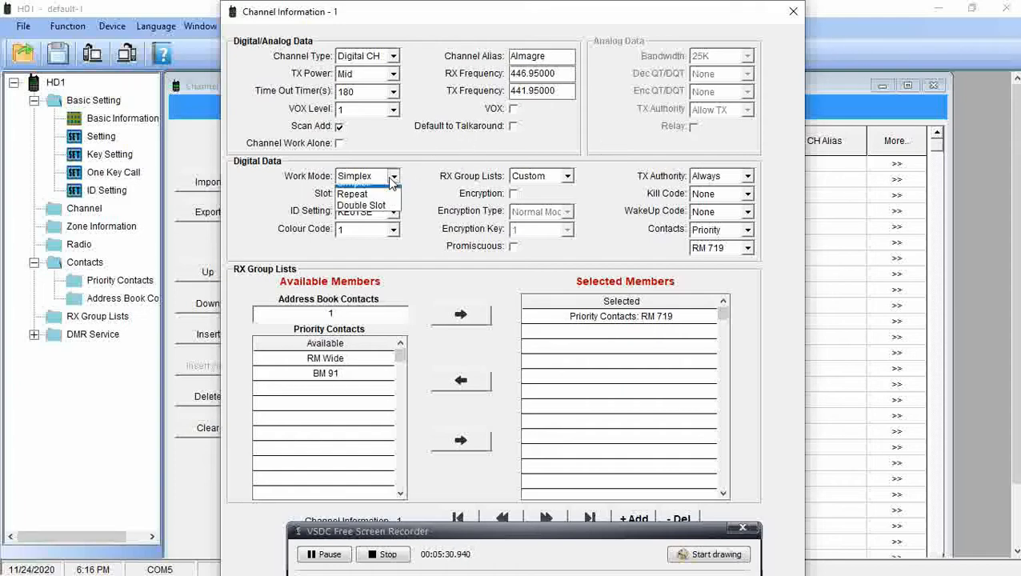
left_click(377, 205)
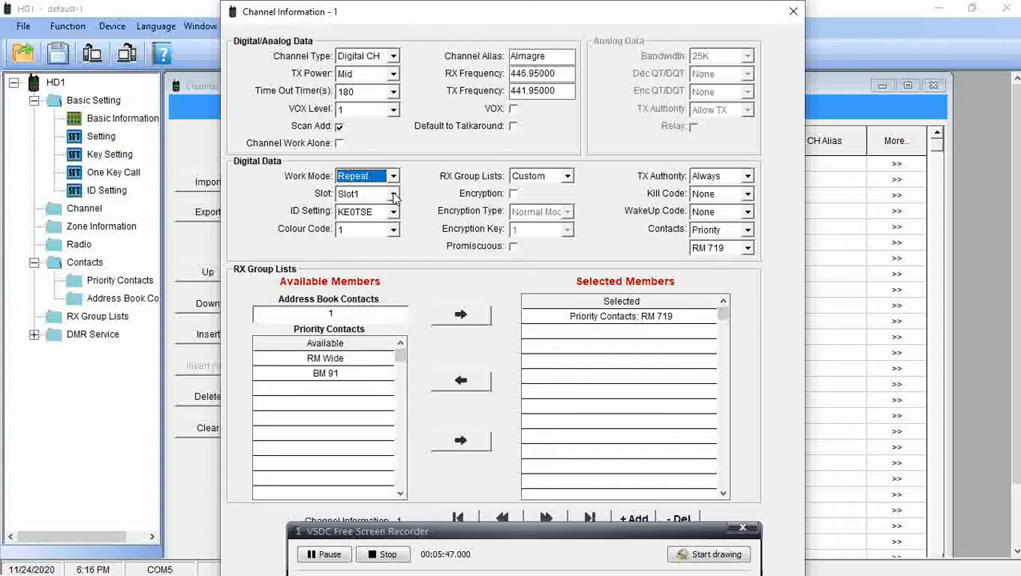
left_click(393, 195)
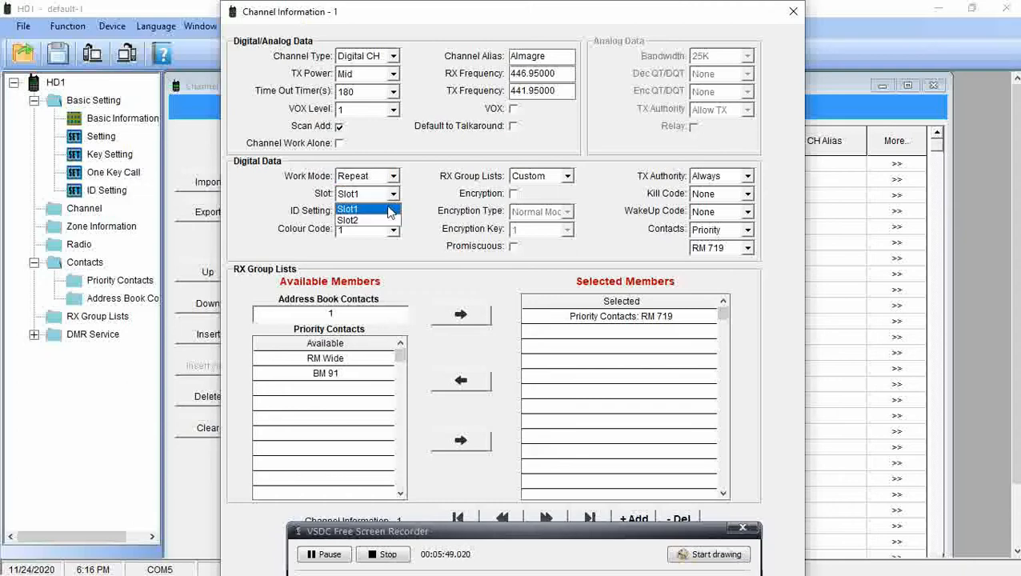
left_click(391, 226)
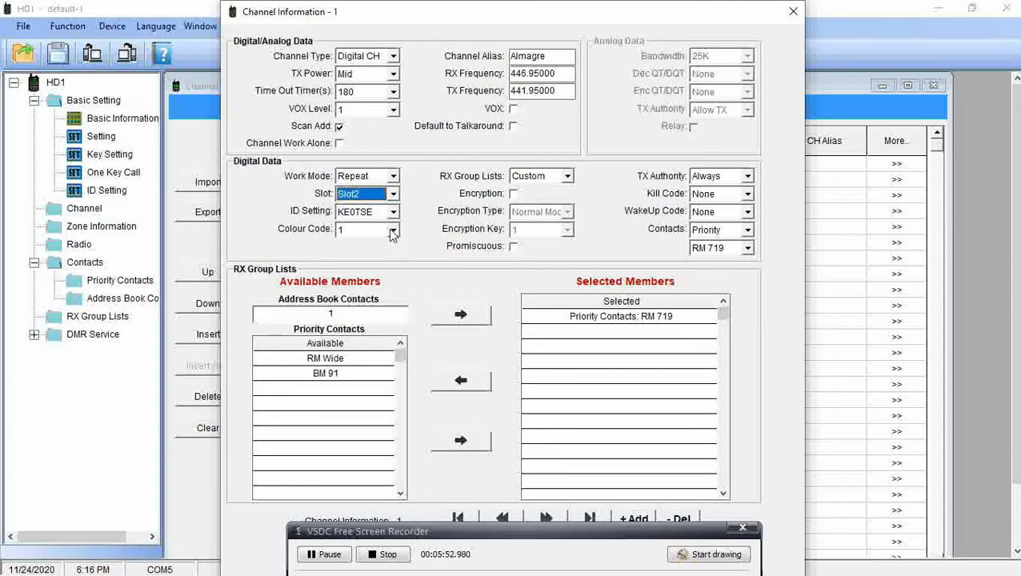
left_click(391, 232)
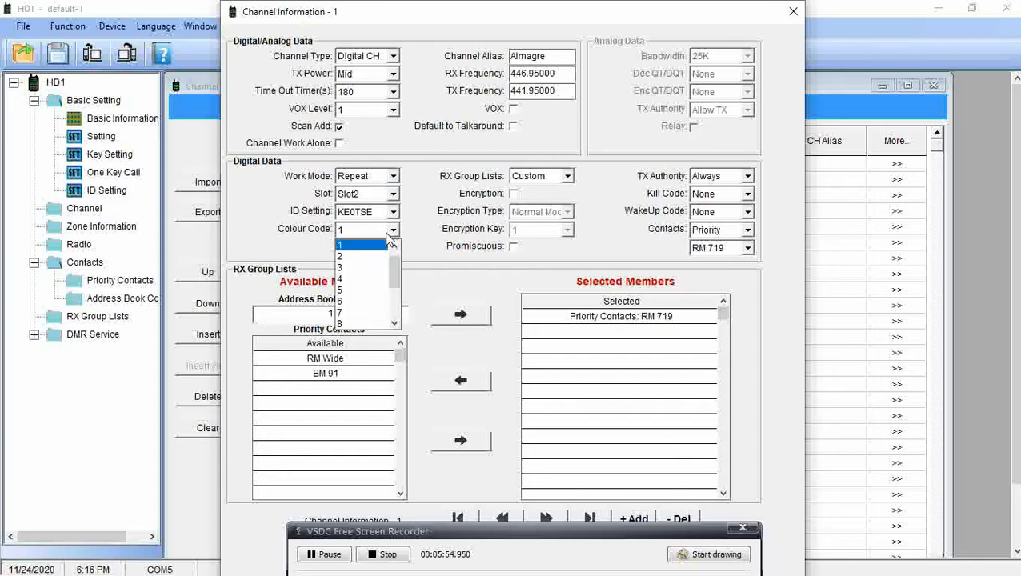
left_click(346, 313)
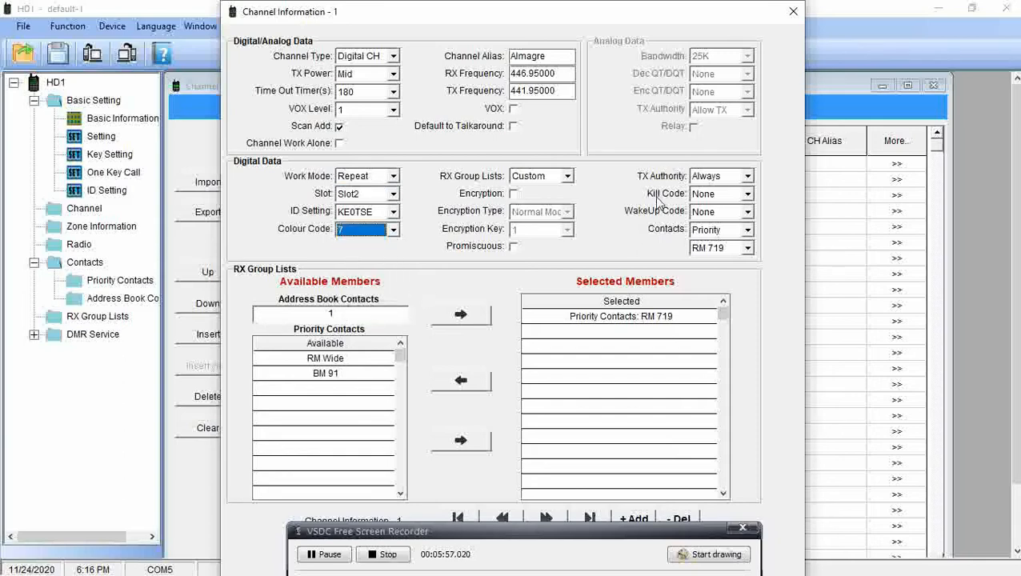
left_click(747, 177)
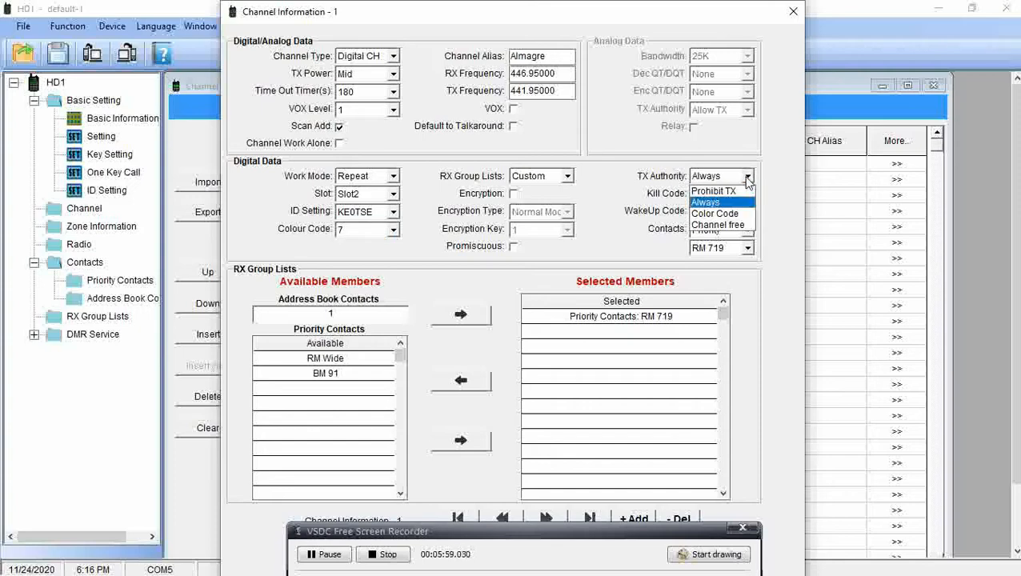
left_click(718, 213)
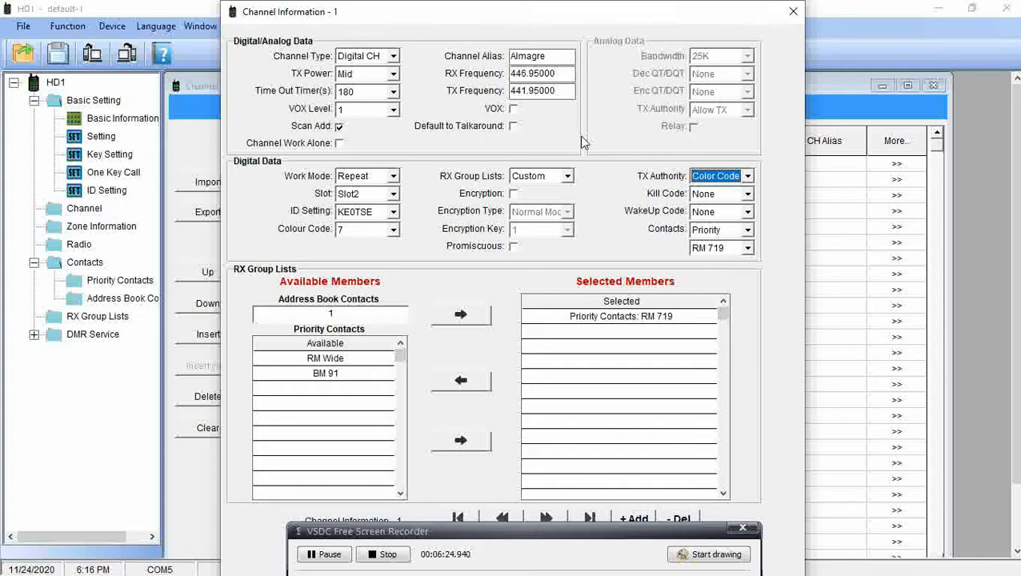
Append 'LCL' so channel 1's alias reads 'Almagre LCL'.
double_click(562, 58)
left_click(563, 58)
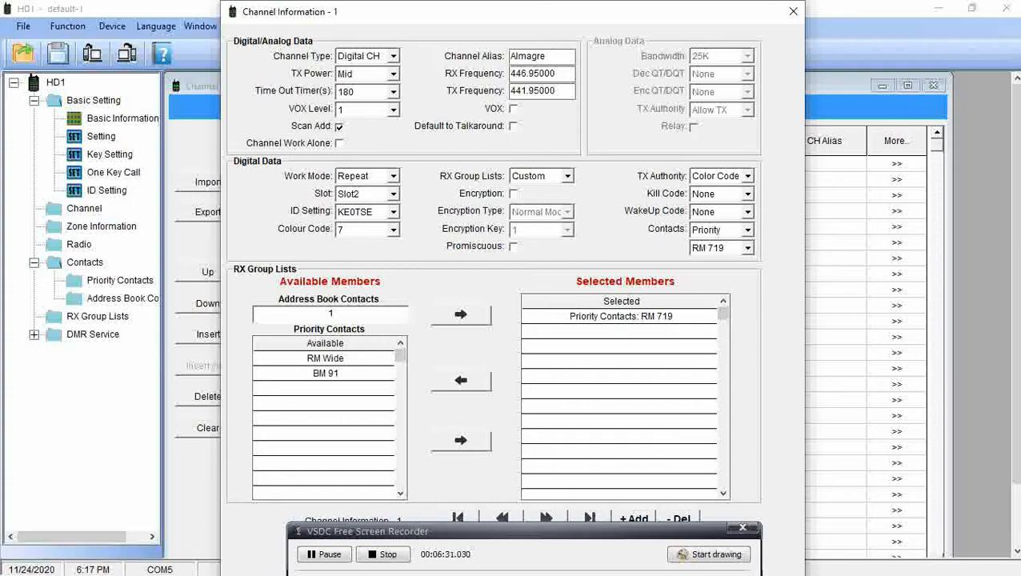
type("LCL")
left_click_drag(588, 535, 341, 76)
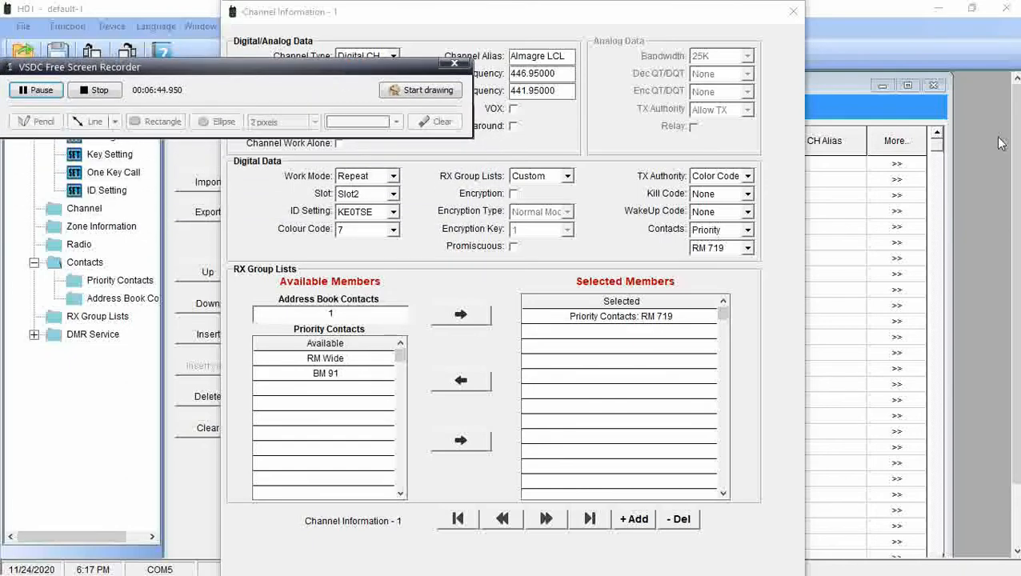
left_click(1010, 180)
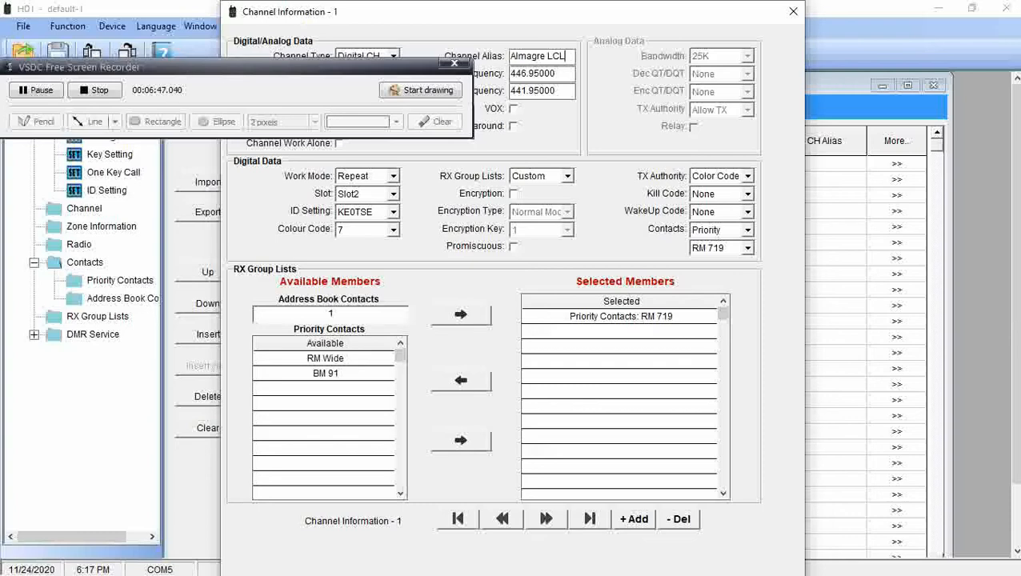
left_click(1018, 296)
left_click_drag(606, 6, 621, 44)
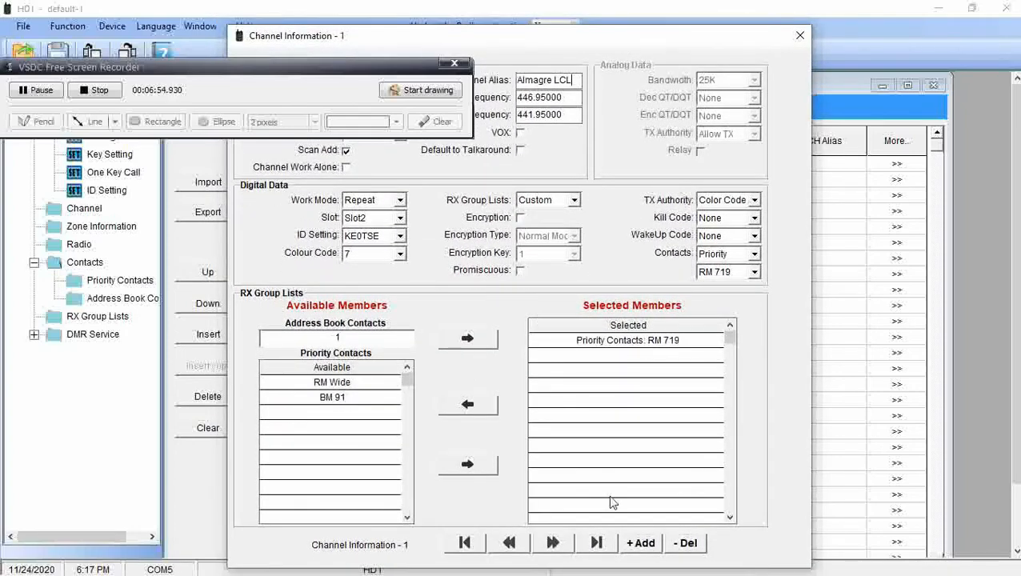
Add channel 3 with alias 'Almagre Wide' and Mid TX power.
left_click(642, 544)
left_click_drag(200, 62, 138, 553)
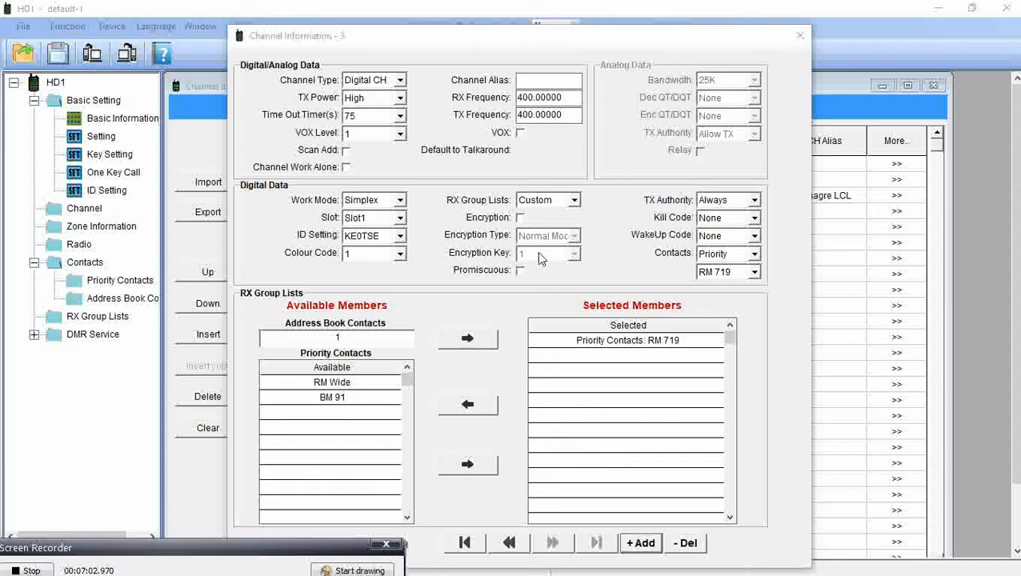
left_click(548, 82)
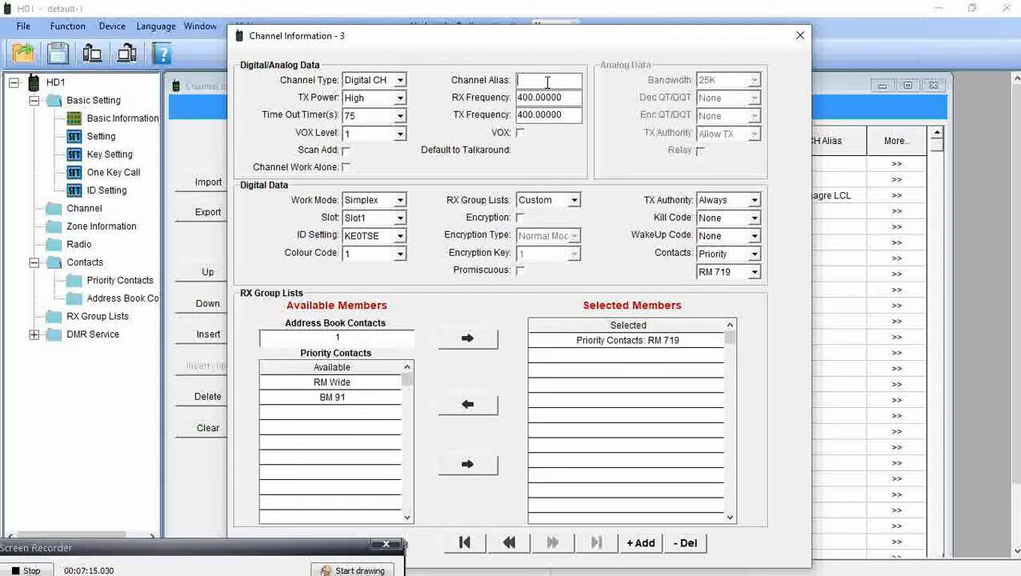
type("Almagre Wide")
left_click(399, 98)
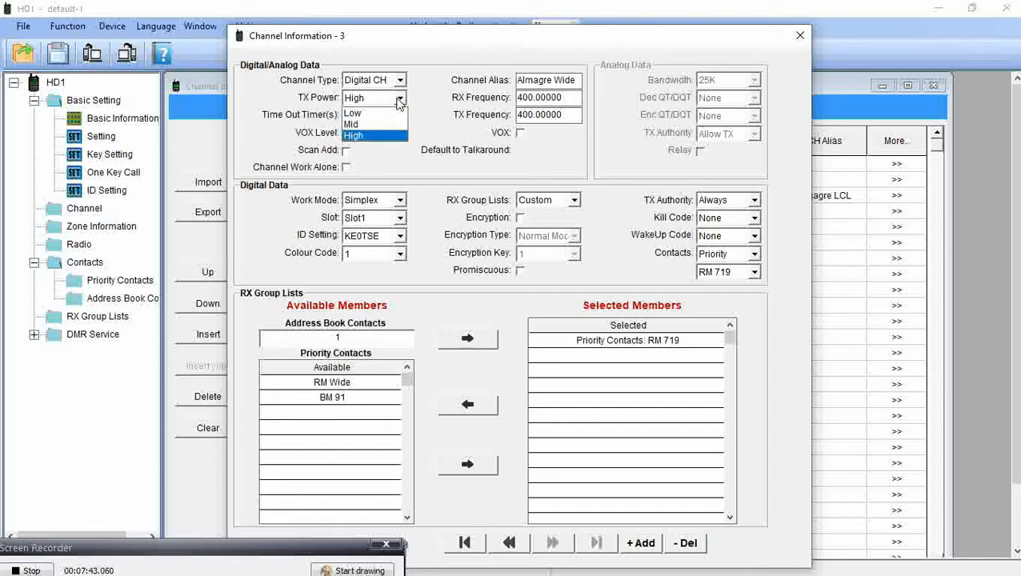
left_click(389, 125)
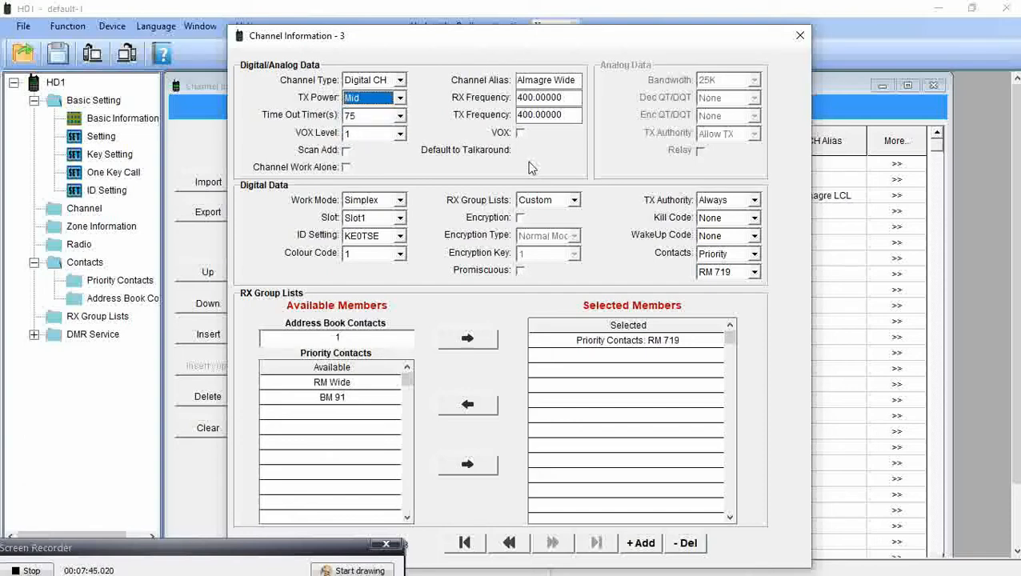
double_click(564, 97)
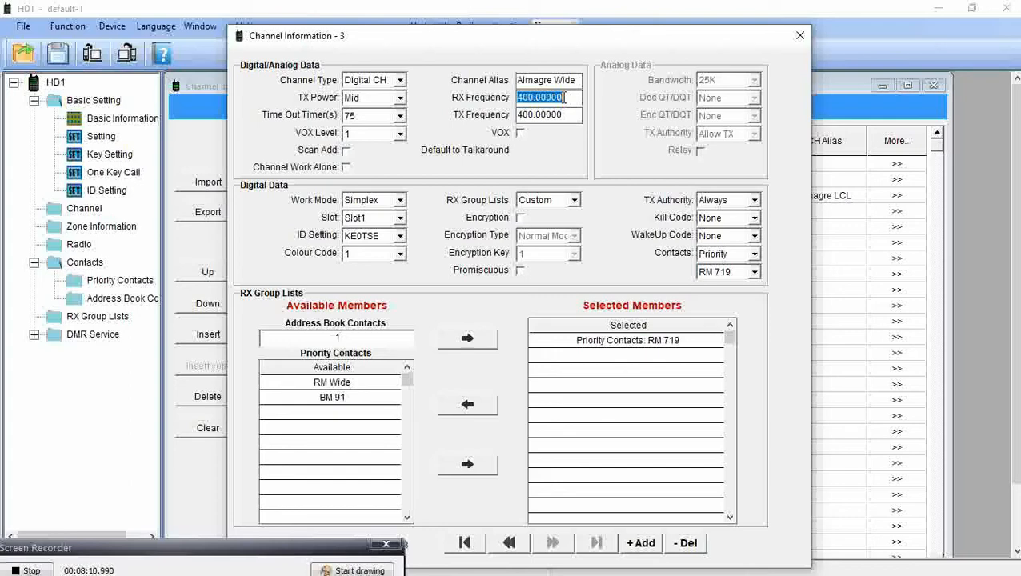
Enter 446.95000 as channel 3's RX frequency and 441.95000 as its TX frequency.
type("446")
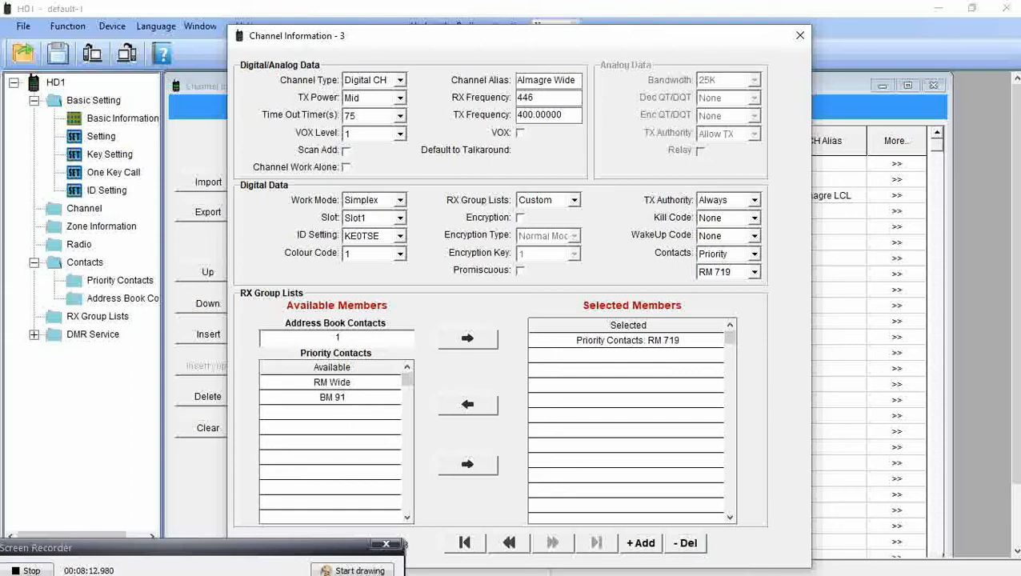
type(".9500")
left_click(577, 116)
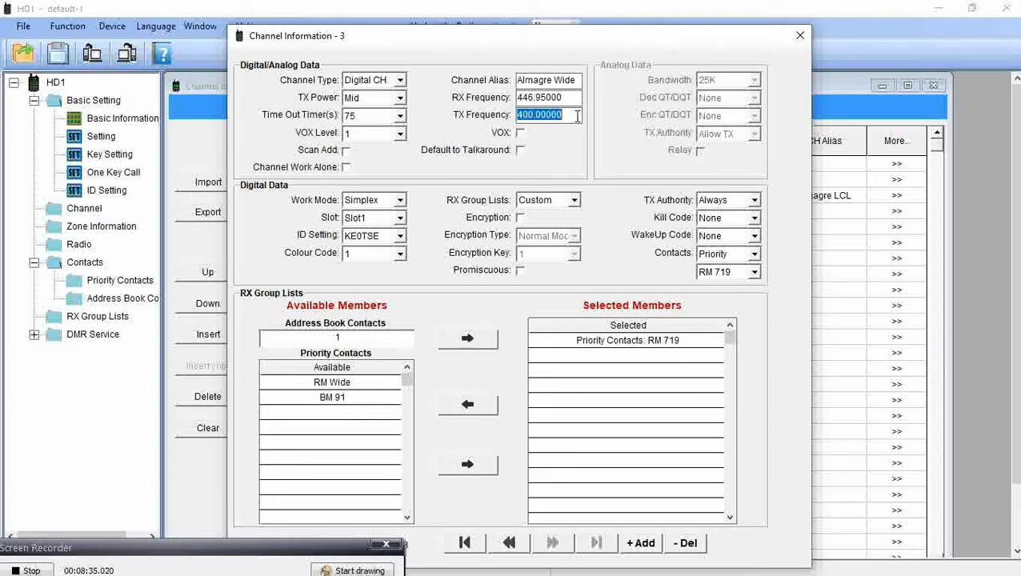
type("441.95")
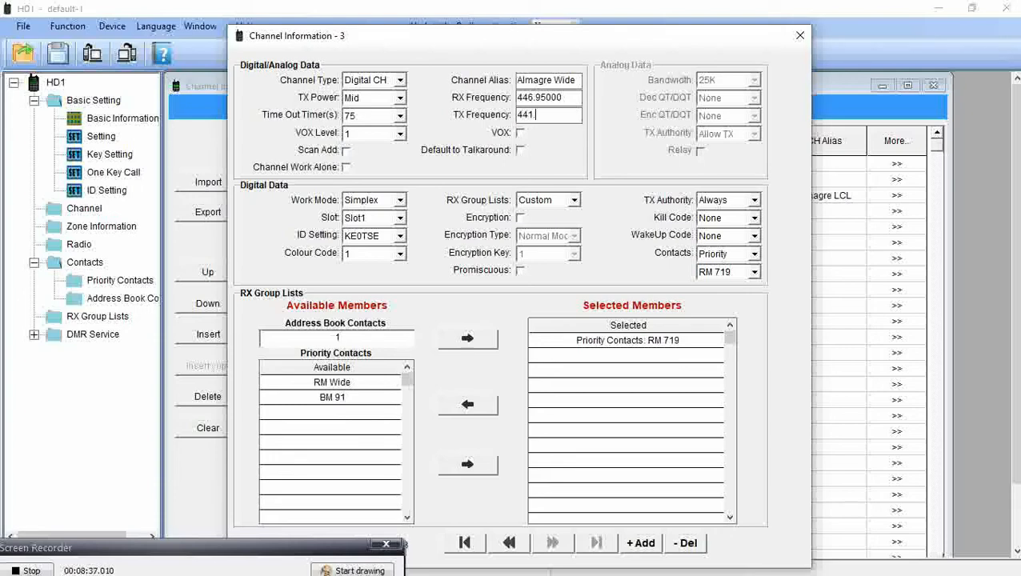
double_click(576, 97)
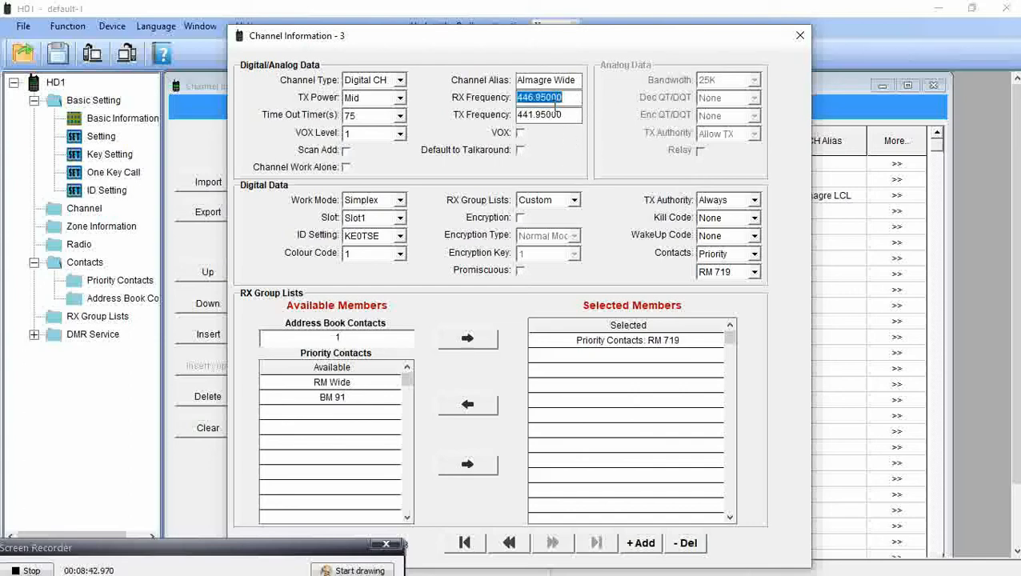
Set channel 3 to Repeat mode, colour code 7, Color Code TX authority, contact RM 719.
left_click(400, 200)
left_click(395, 226)
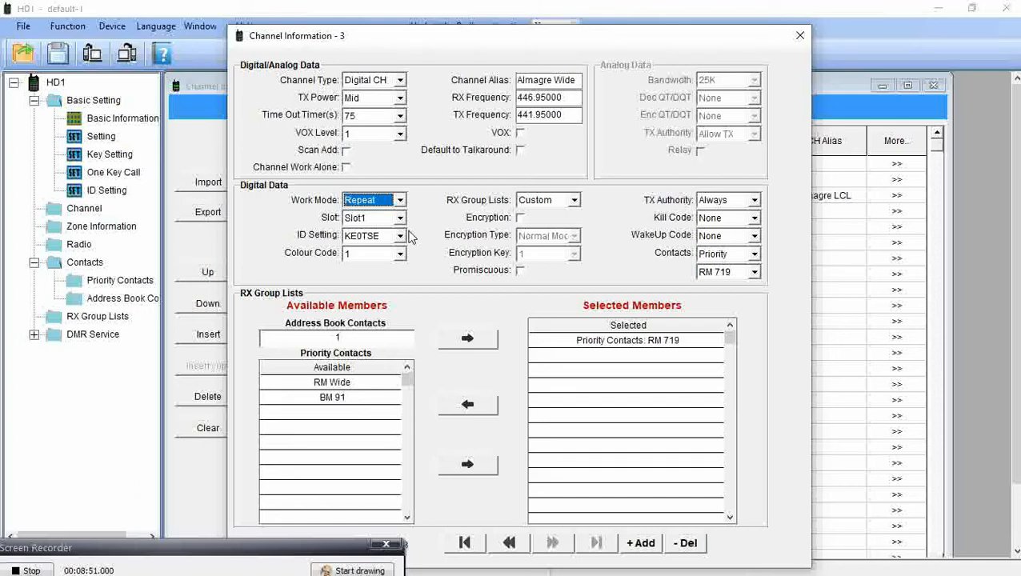
left_click(400, 254)
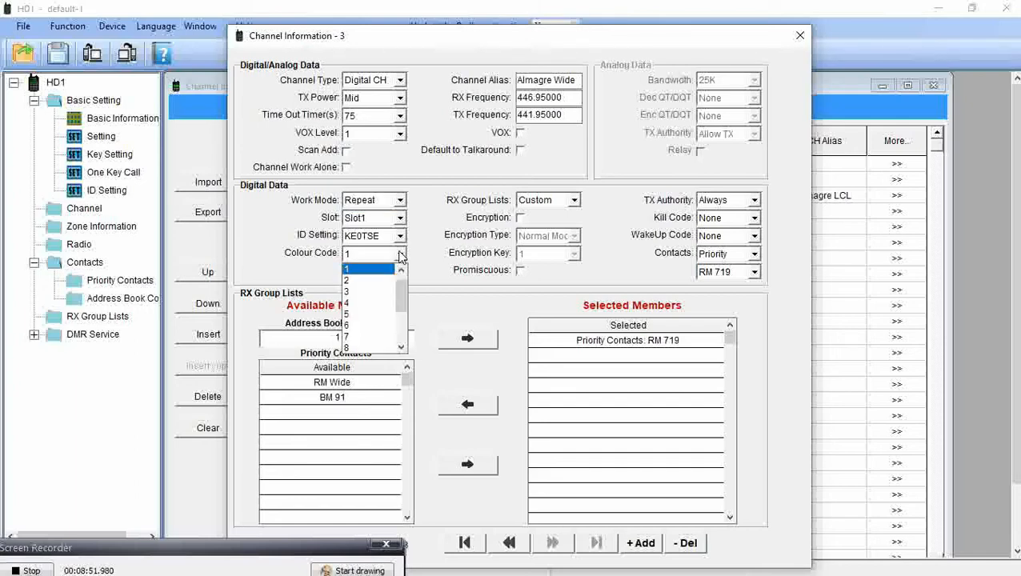
left_click(379, 336)
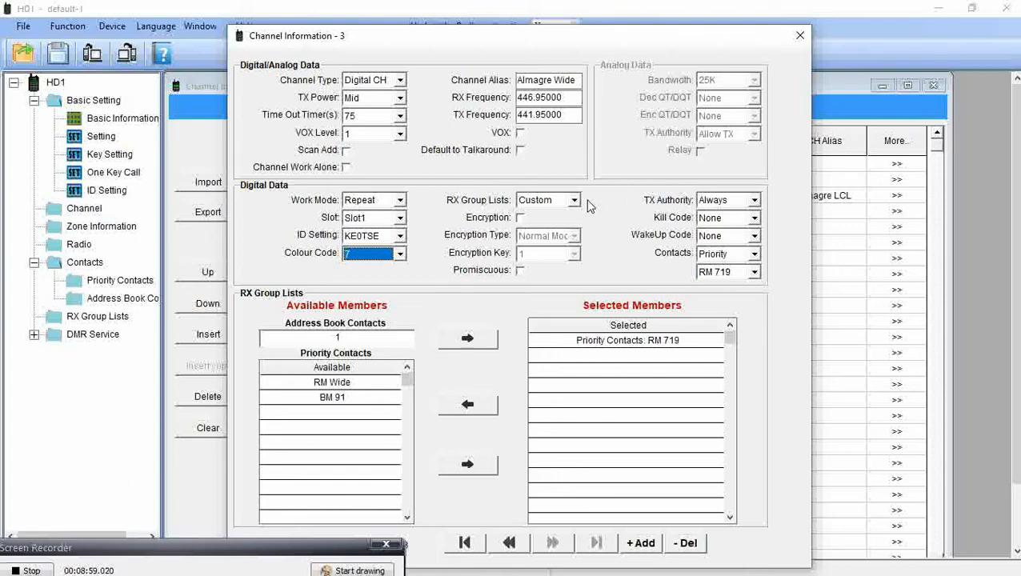
left_click(754, 201)
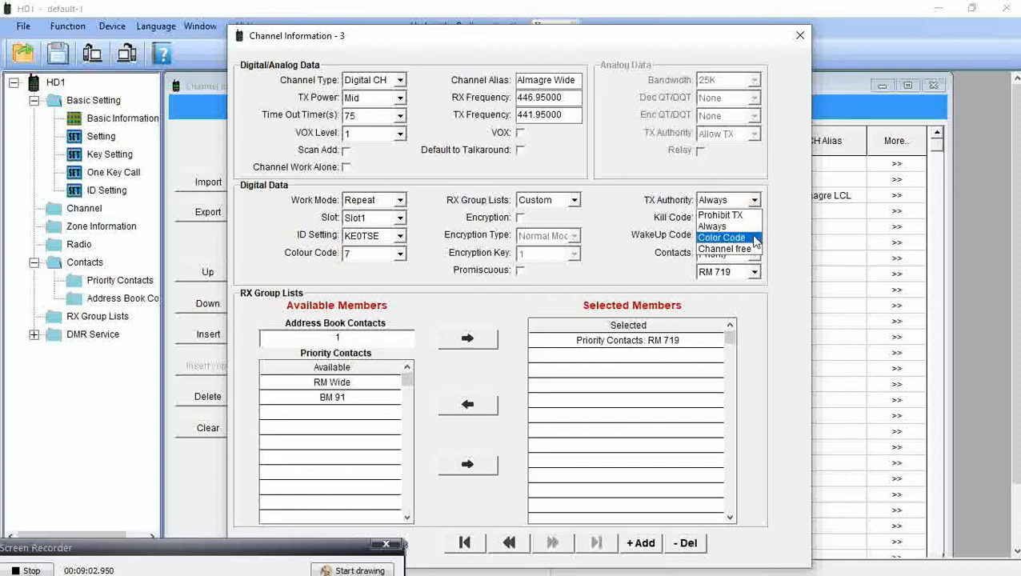
left_click(753, 236)
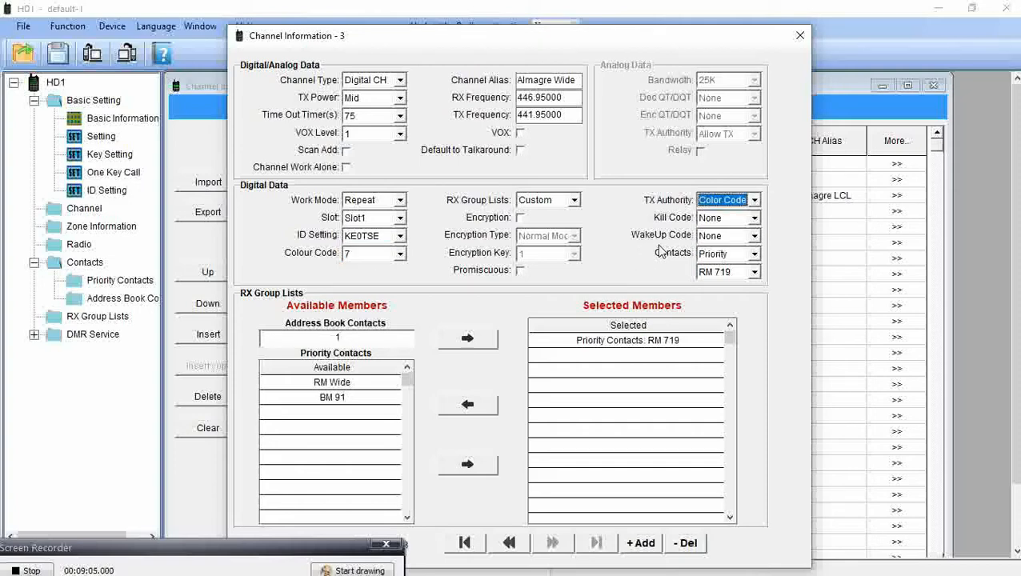
left_click(755, 274)
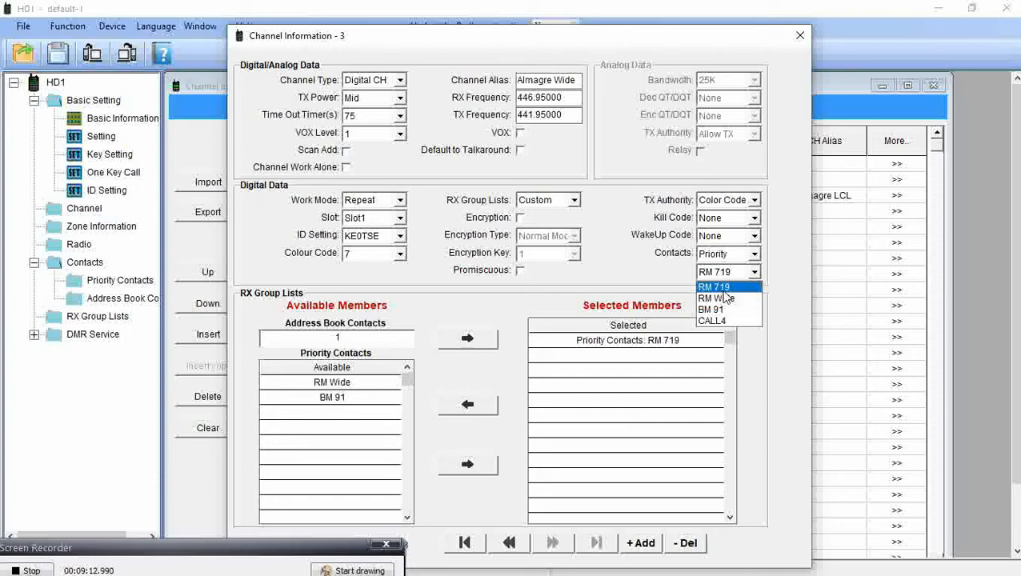
left_click(724, 290)
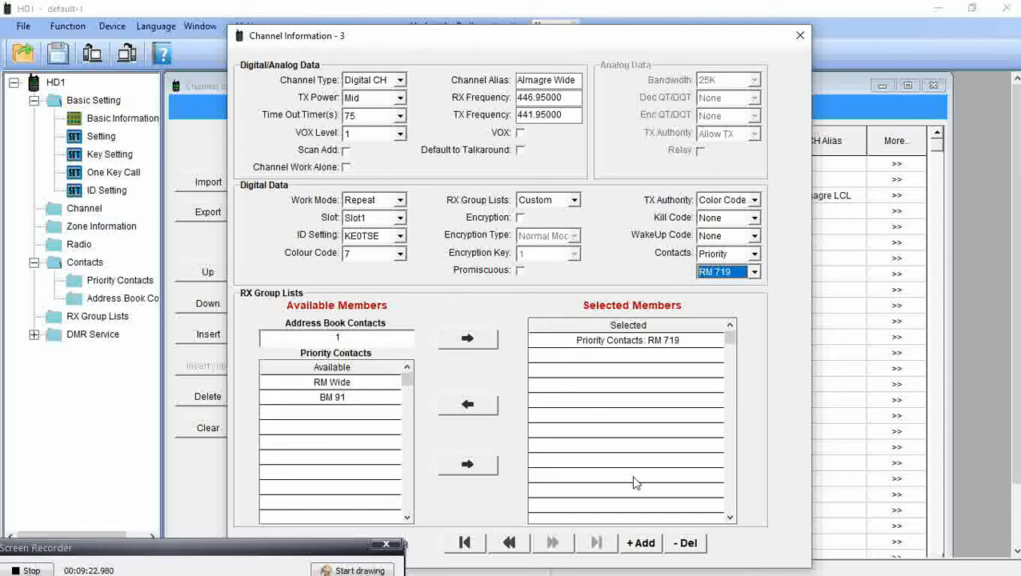
Add channel 4 named 'Cheyenne BM' with receive frequency 445.0625.
left_click(642, 544)
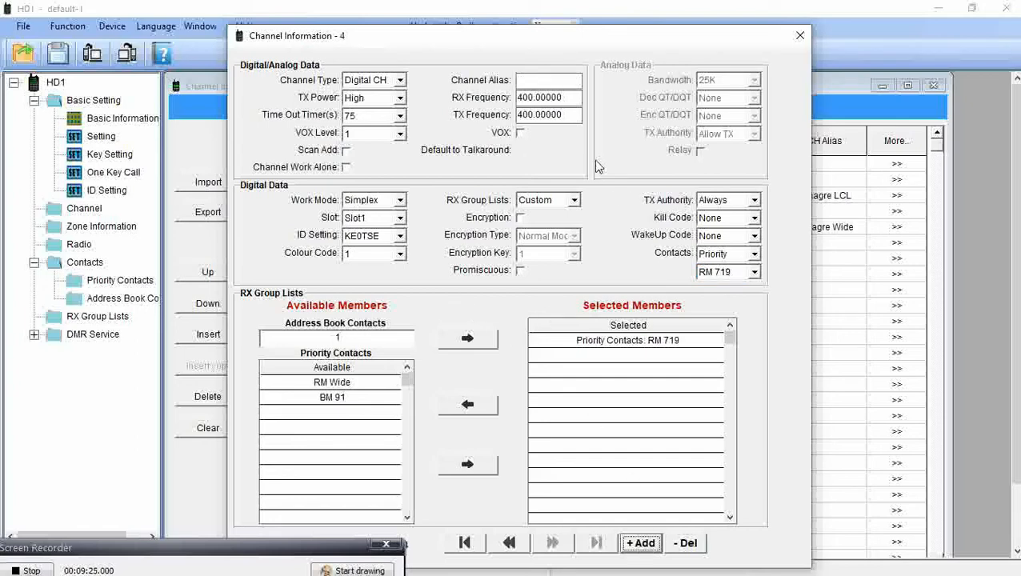
left_click(554, 83)
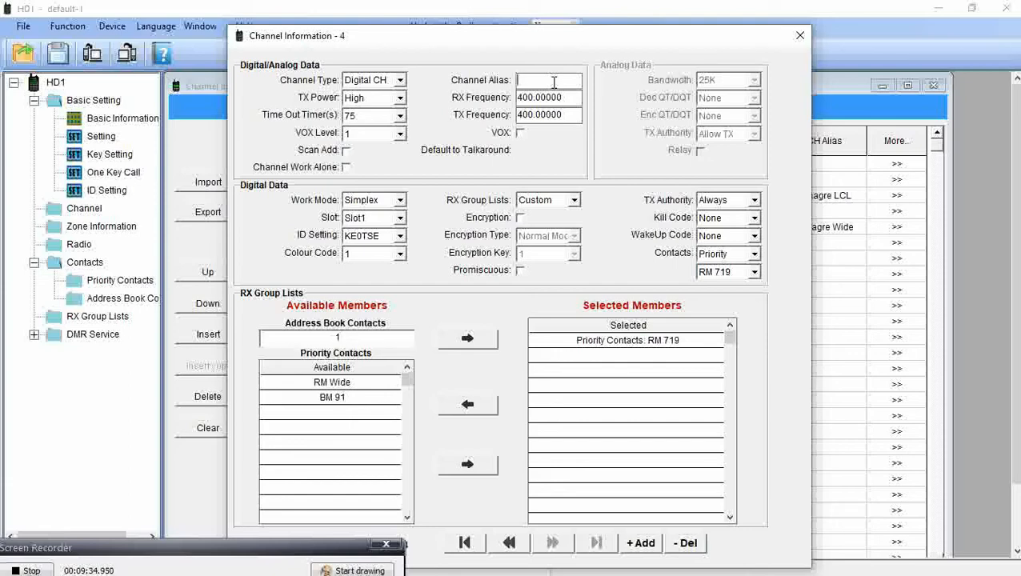
type("Cheyenne Bm")
key("BackSpace")
type("M")
double_click(571, 97)
type("445.0625")
left_click(574, 114)
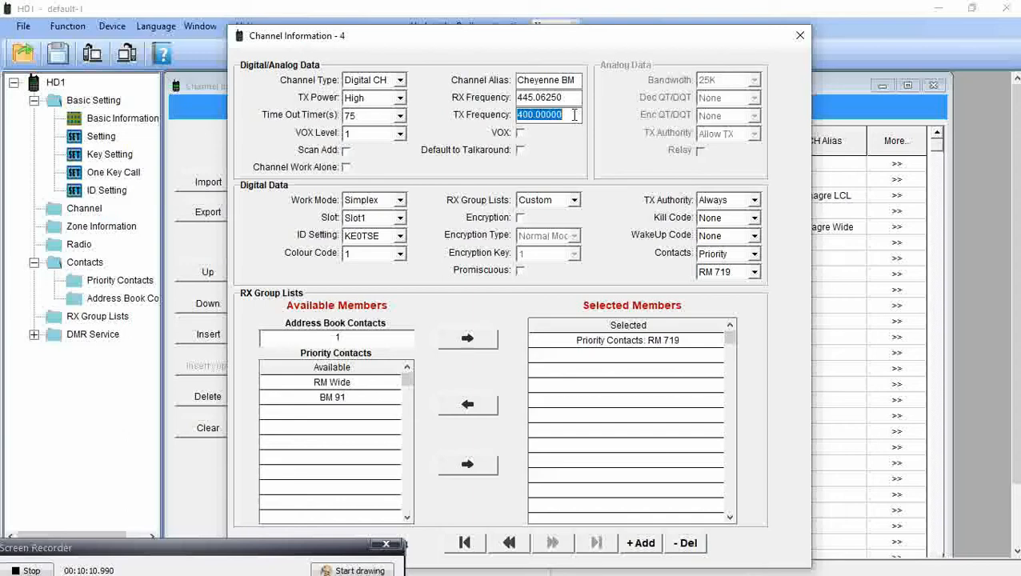
Set channel 4's transmit frequency to 440.06250, work mode Repeat, time slot Slot2.
type("440")
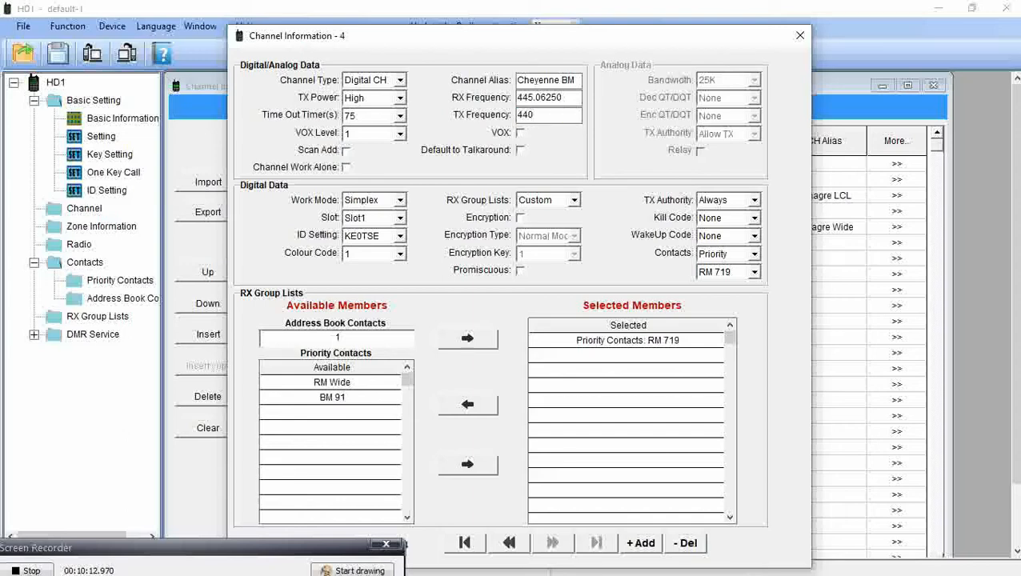
type(".06")
type("25")
type("0")
key("shift+Tab")
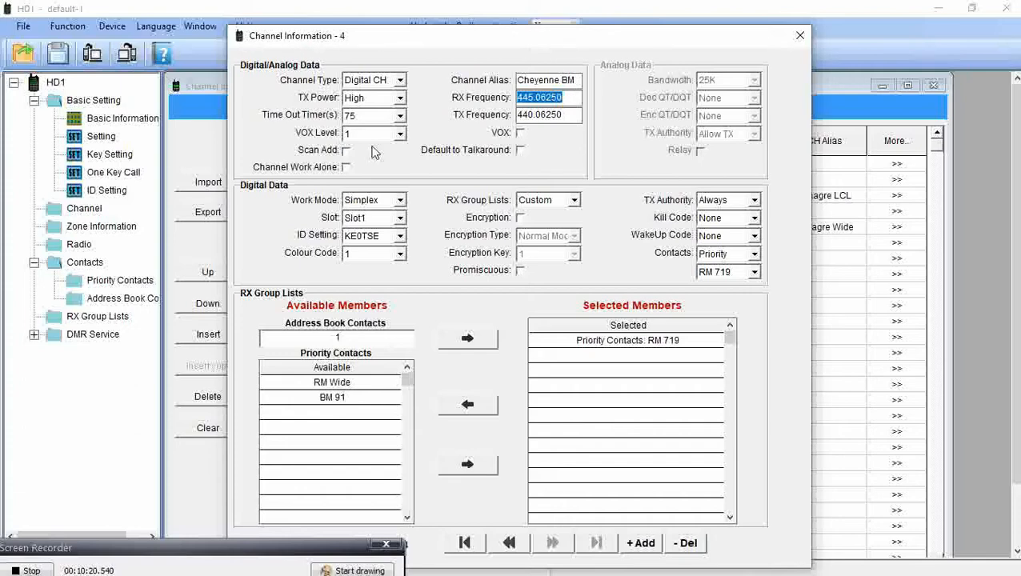
left_click(400, 200)
left_click(379, 227)
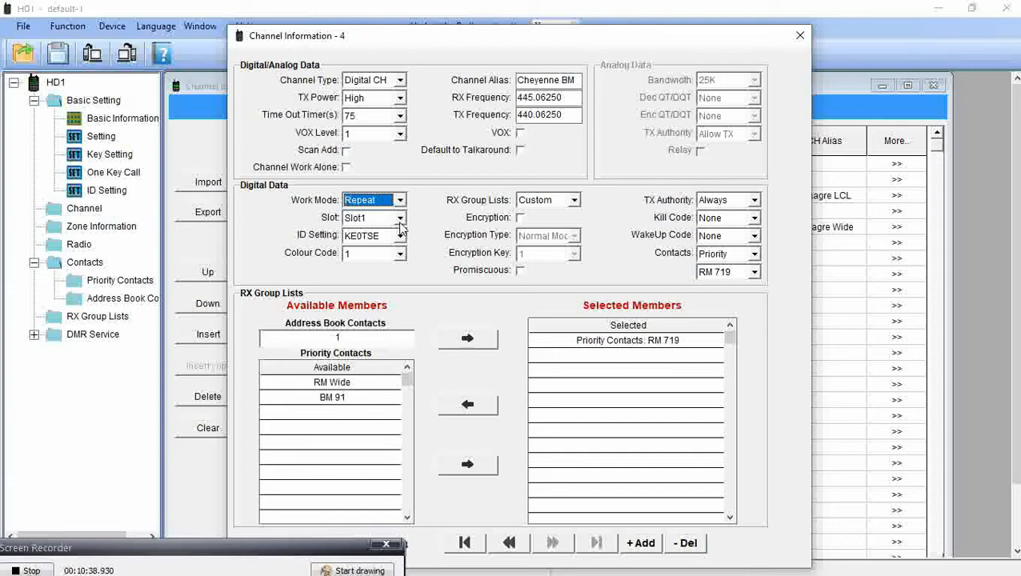
left_click(399, 221)
left_click(392, 244)
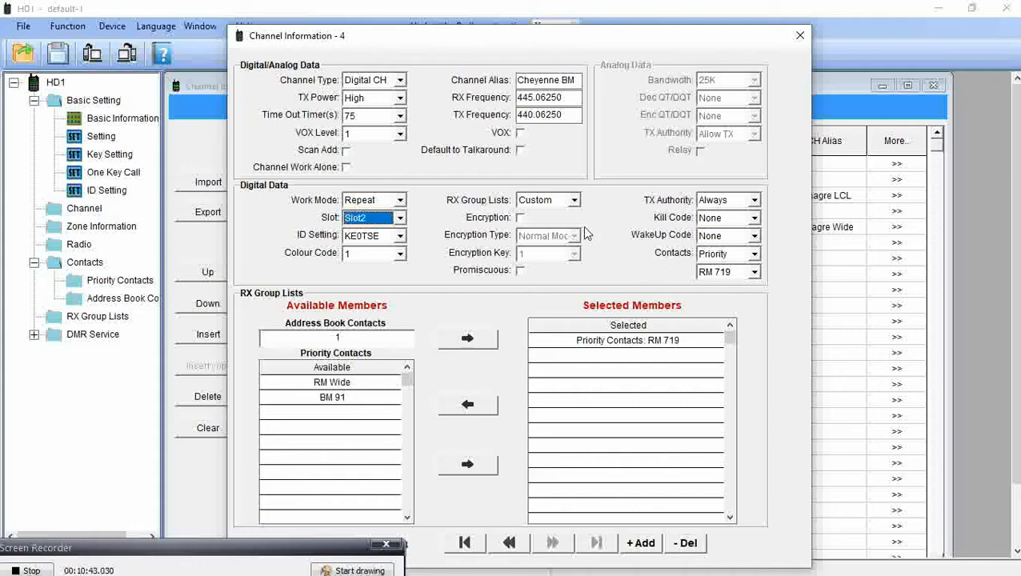
Set transmit authority to Color Code and contact BM 91, then close the channel details.
left_click(754, 201)
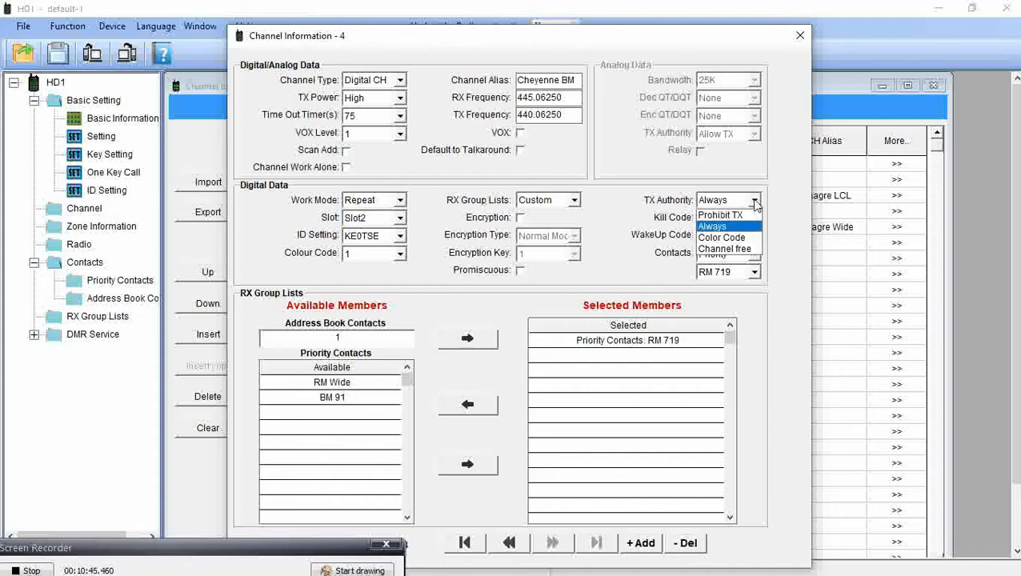
left_click(740, 238)
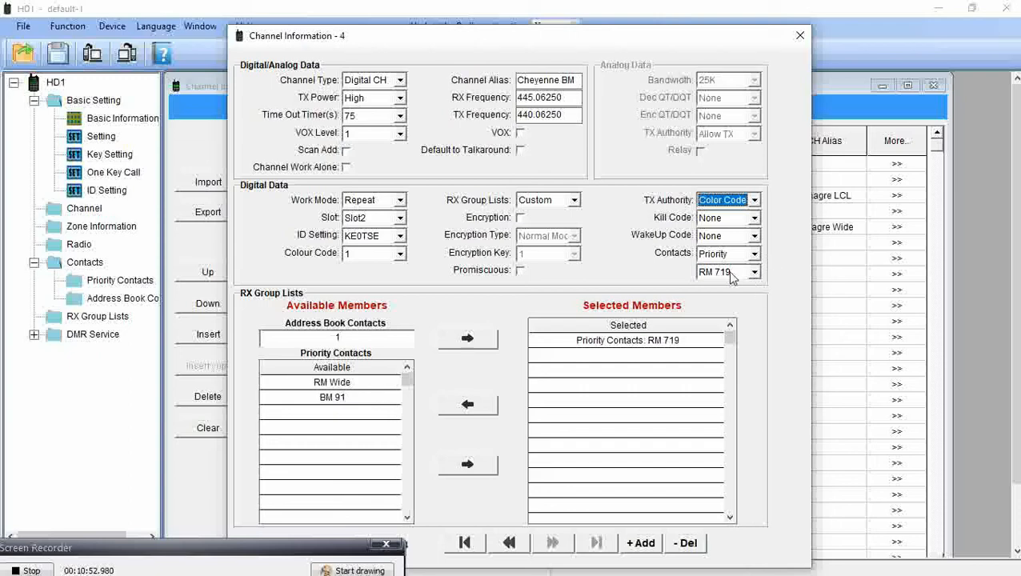
left_click(754, 274)
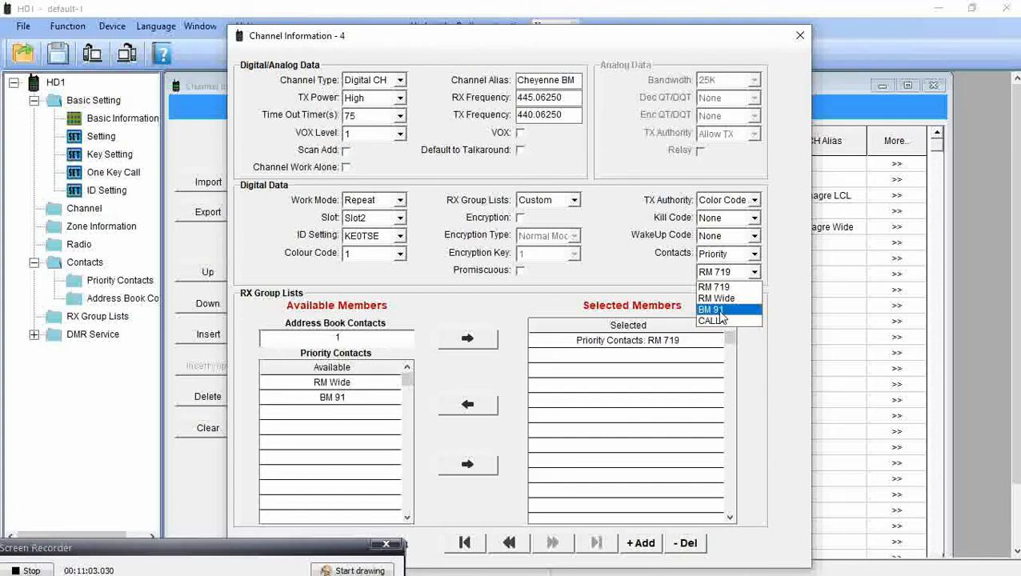
left_click(717, 309)
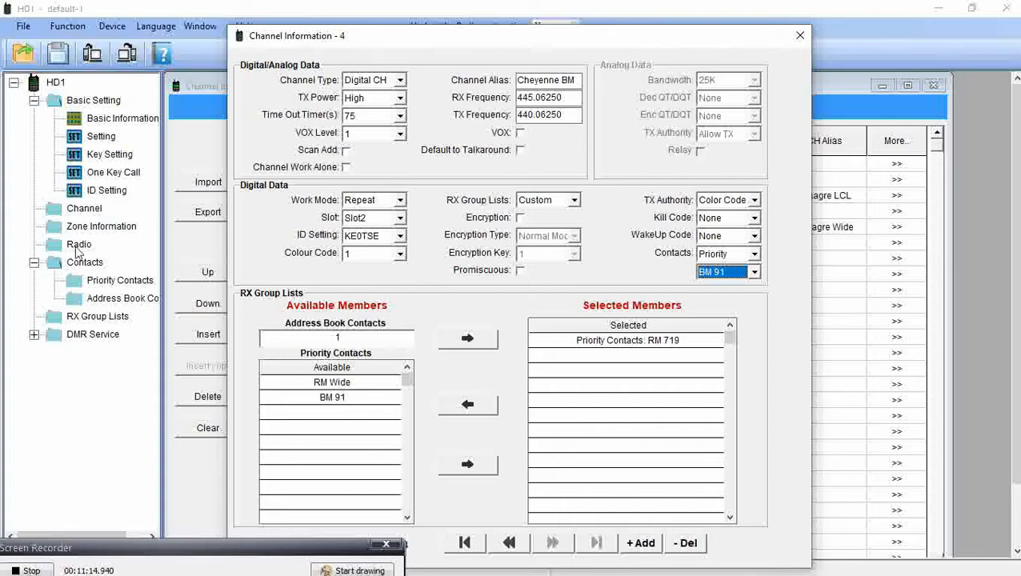
left_click(97, 286)
left_click(800, 38)
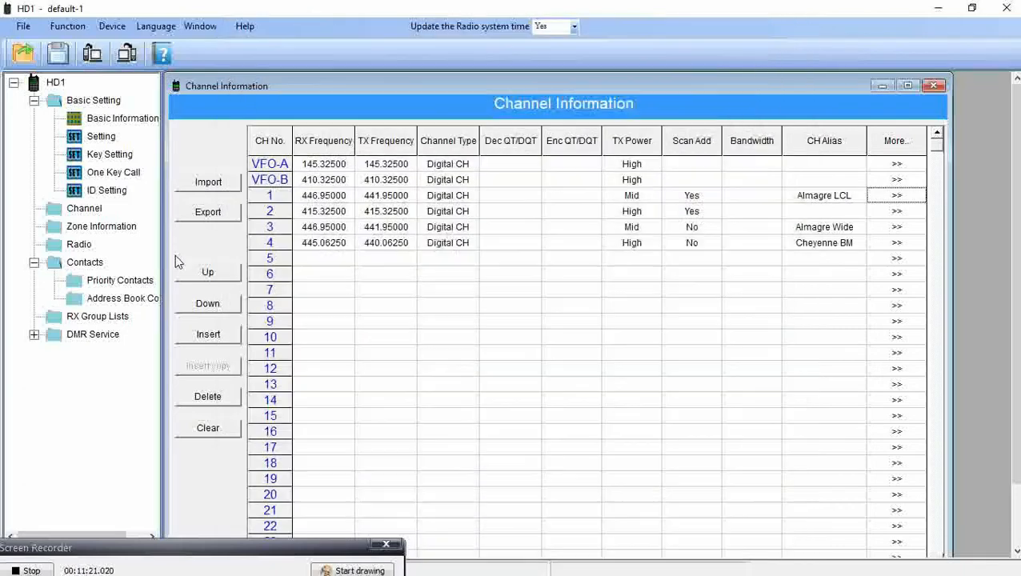
left_click(101, 288)
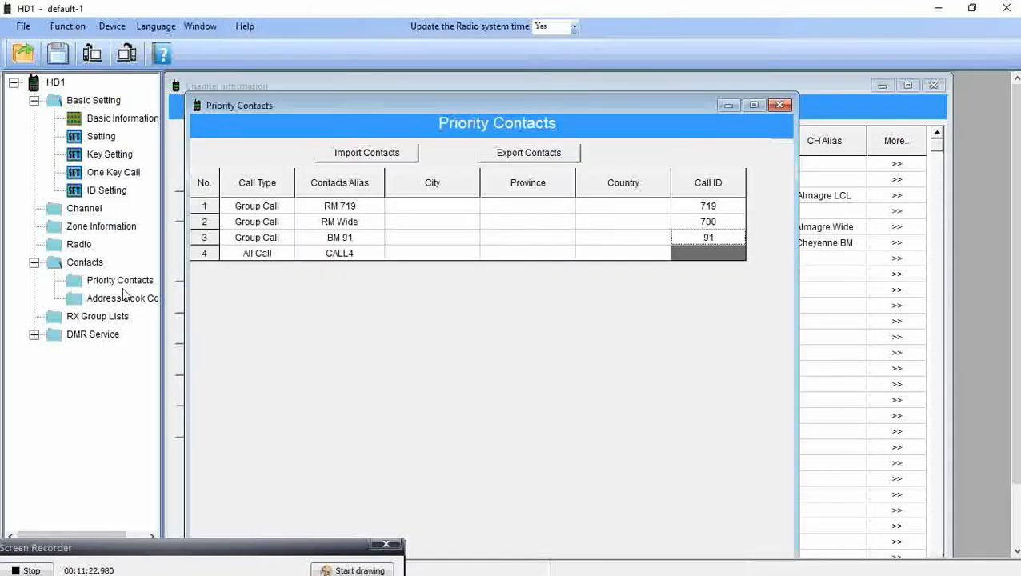
double_click(341, 236)
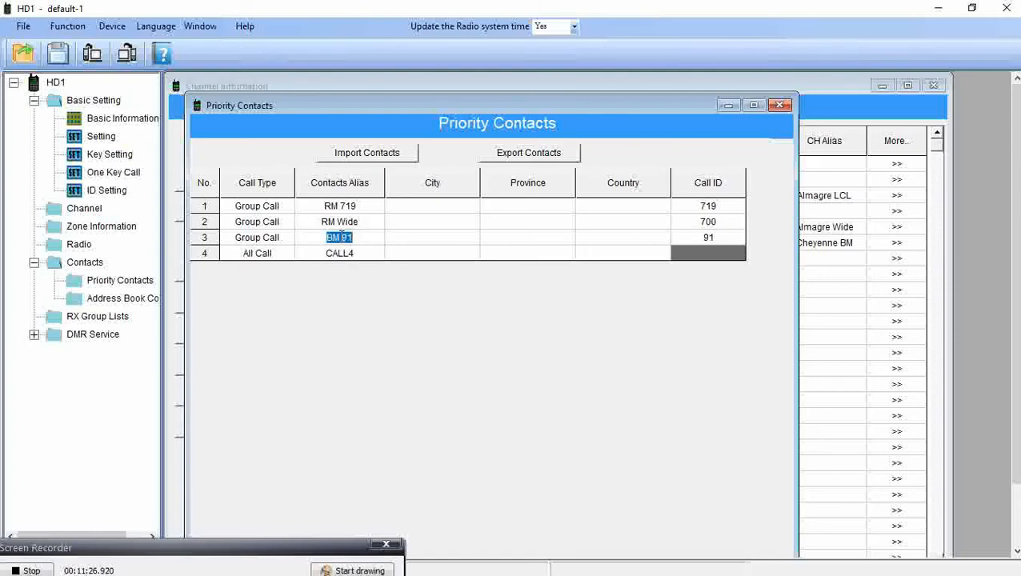
type("World Wide")
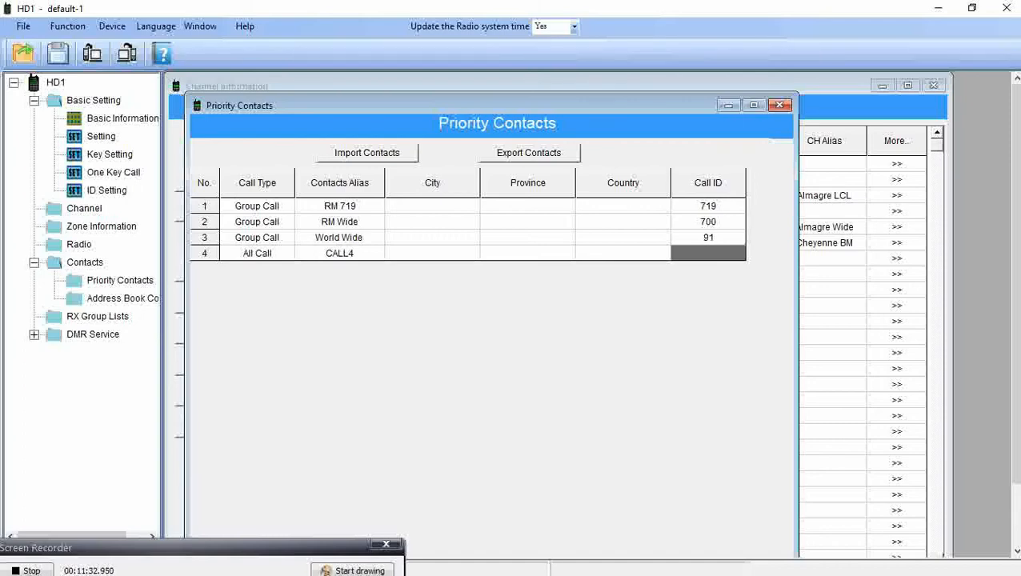
key("BackSpace")
key("BackSpace")
key("BackSpace")
key("BackSpace")
key("BackSpace")
key("BackSpace")
key("BackSpace")
key("BackSpace")
key("BackSpace")
key("BackSpace")
type("BM91")
left_click(341, 237)
left_click(779, 106)
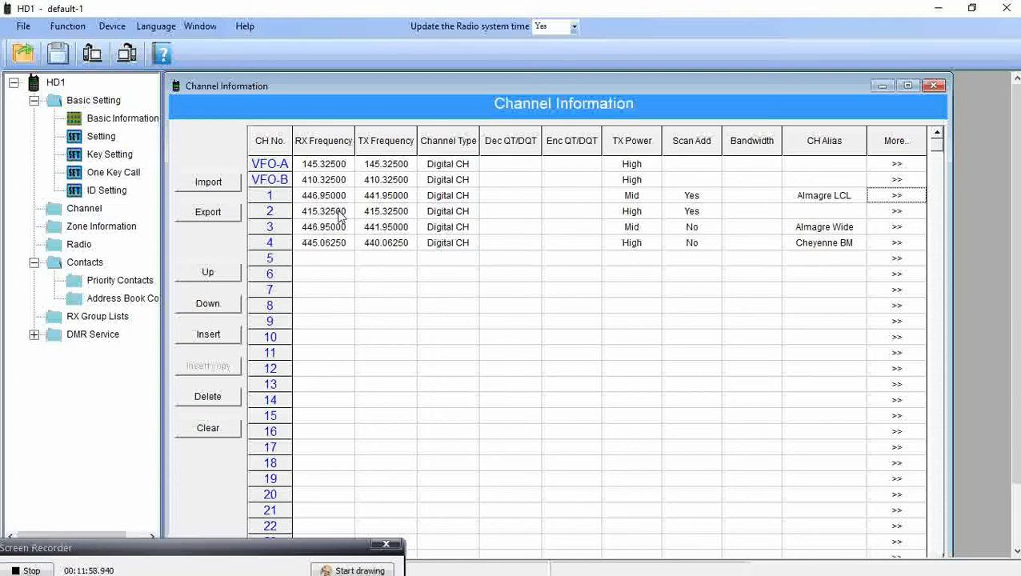
Delete channel 2 (415.32500) from the Channel Information table.
left_click(288, 217)
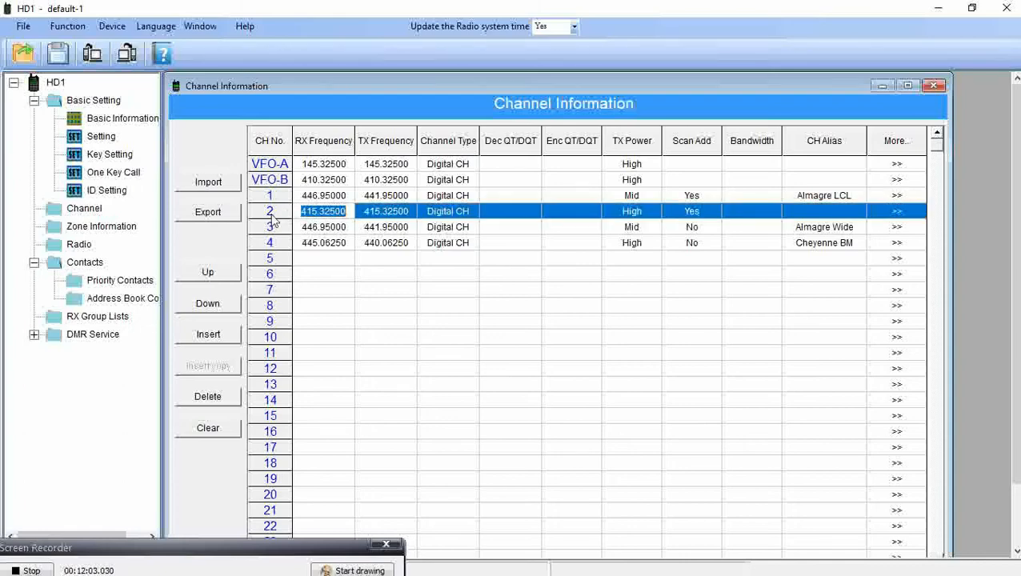
left_click(203, 400)
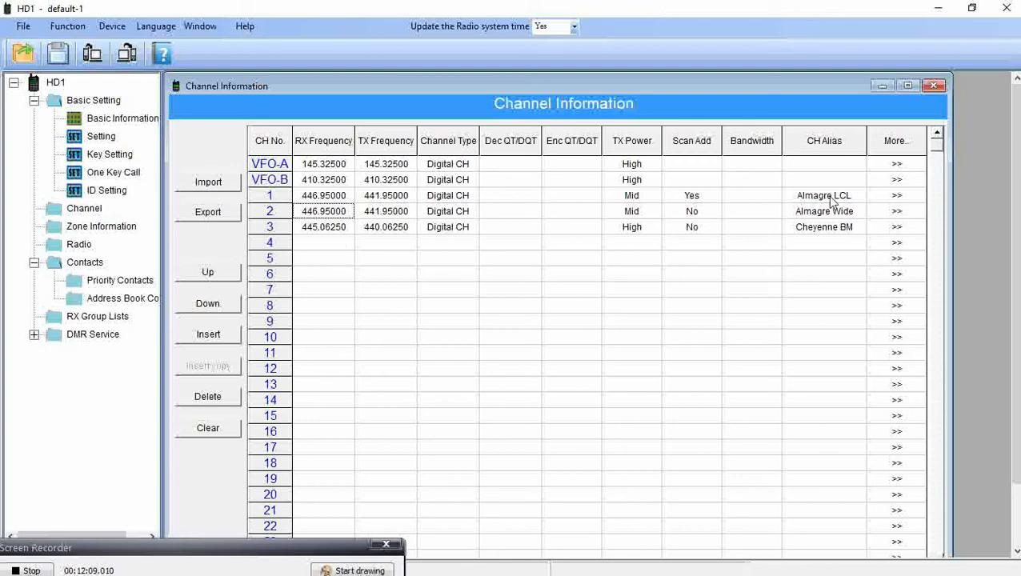
left_click(329, 244)
Make channel 4 an Analog channel with RX 155.61000 and TX 155.01000.
type("155")
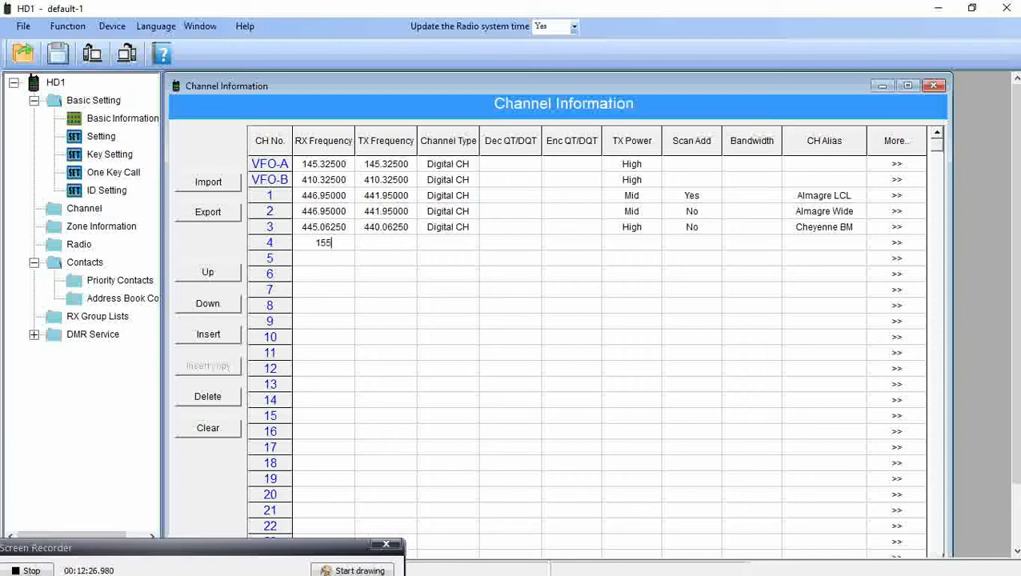
type(".61000")
left_click(374, 243)
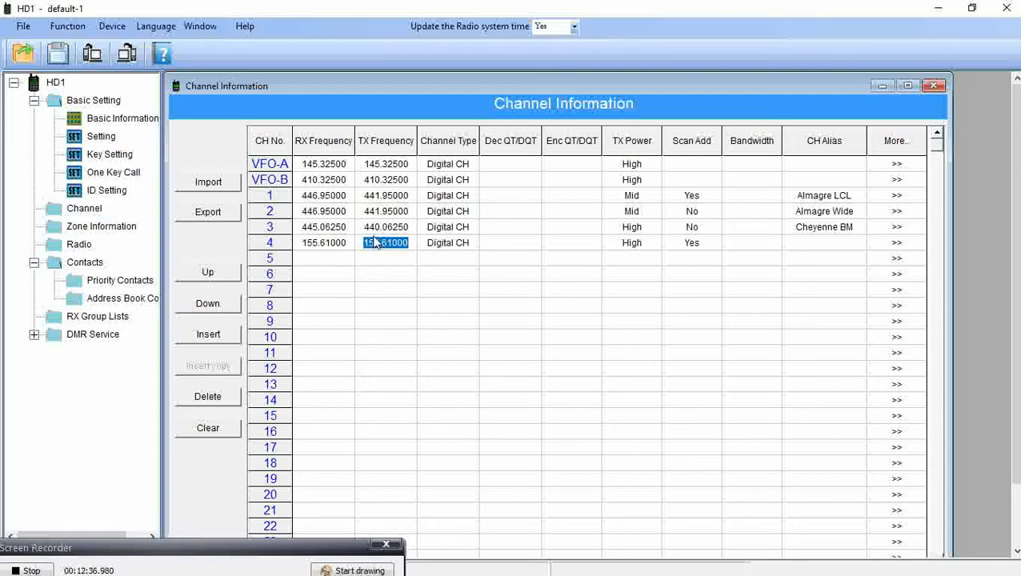
type("155.01000")
key("Up")
left_click(465, 243)
left_click(465, 243)
left_click(469, 259)
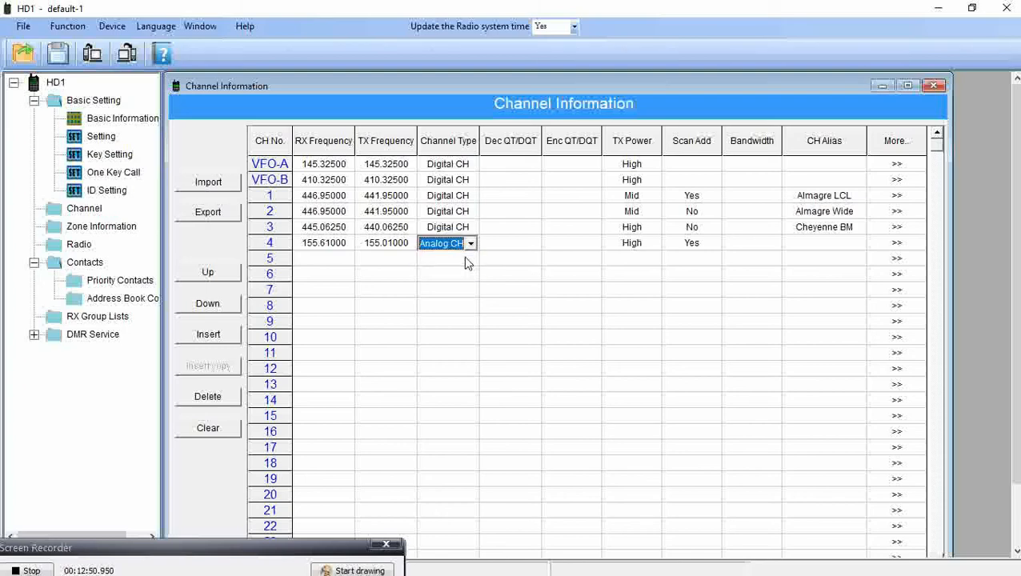
left_click(638, 231)
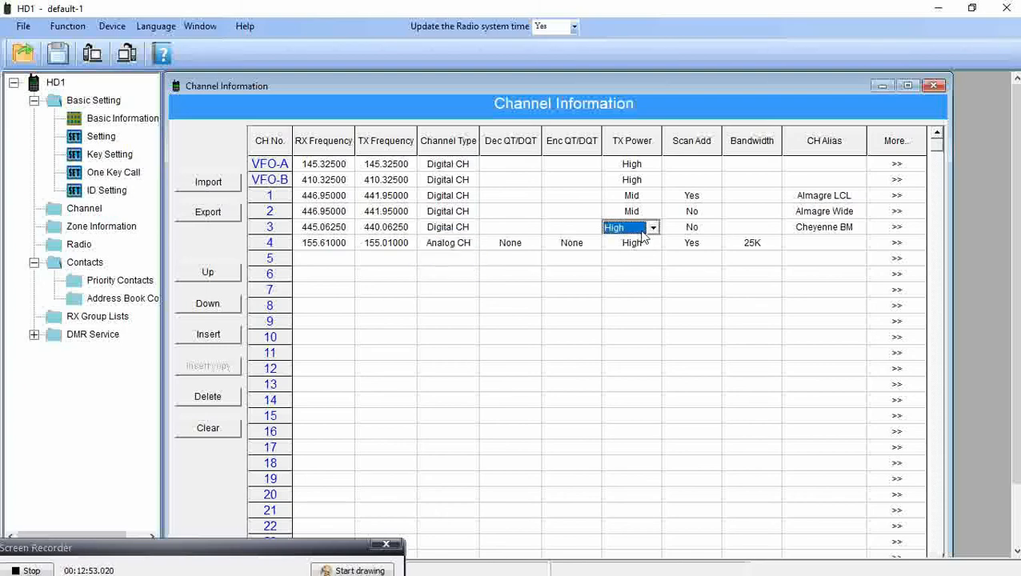
Lower channels 3 and 4 to Mid power and exclude channel 4 from scanning.
left_click(633, 231)
left_click(632, 254)
left_click(647, 246)
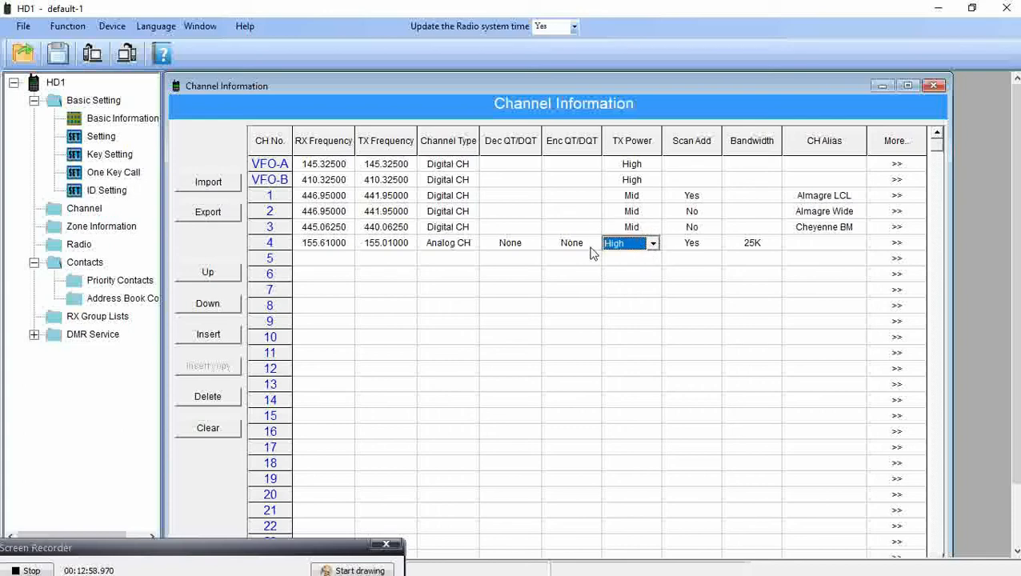
left_click(653, 243)
left_click(634, 265)
left_click(707, 247)
left_click(713, 243)
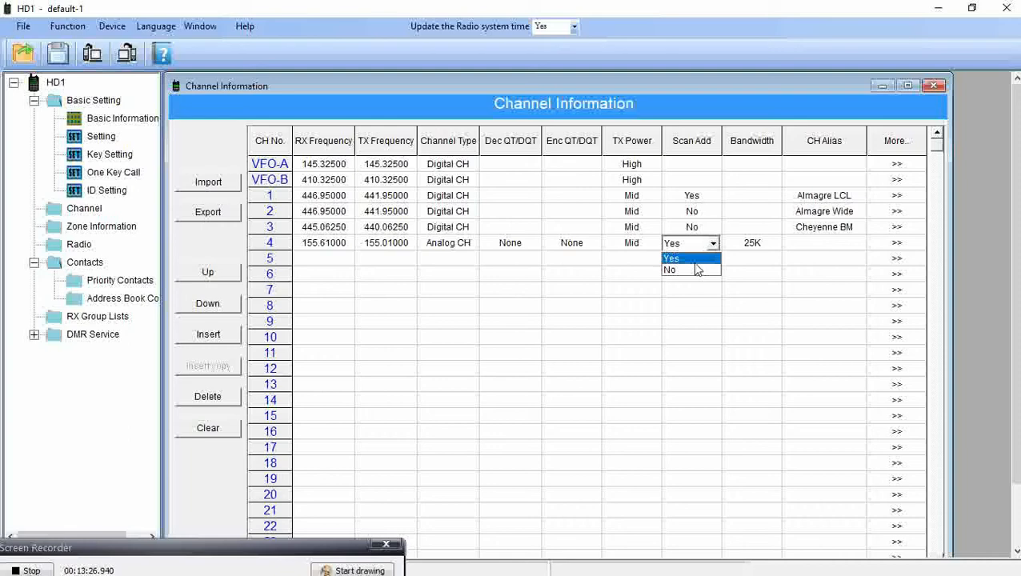
left_click(751, 225)
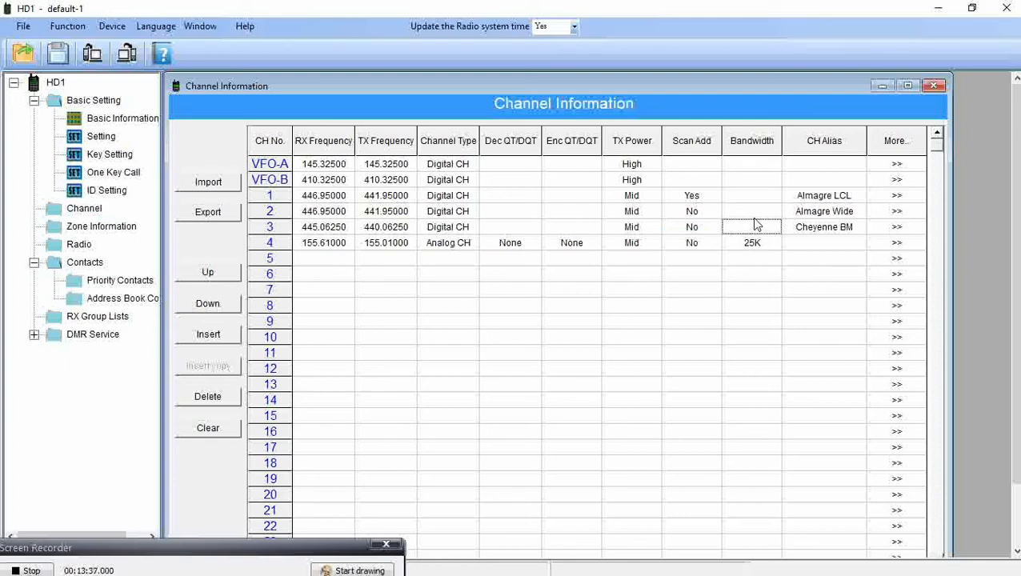
left_click(755, 217)
left_click(761, 202)
Name channel 4 'Colcon Springs' and open its detailed settings.
left_click(827, 243)
type("Colcon Springs")
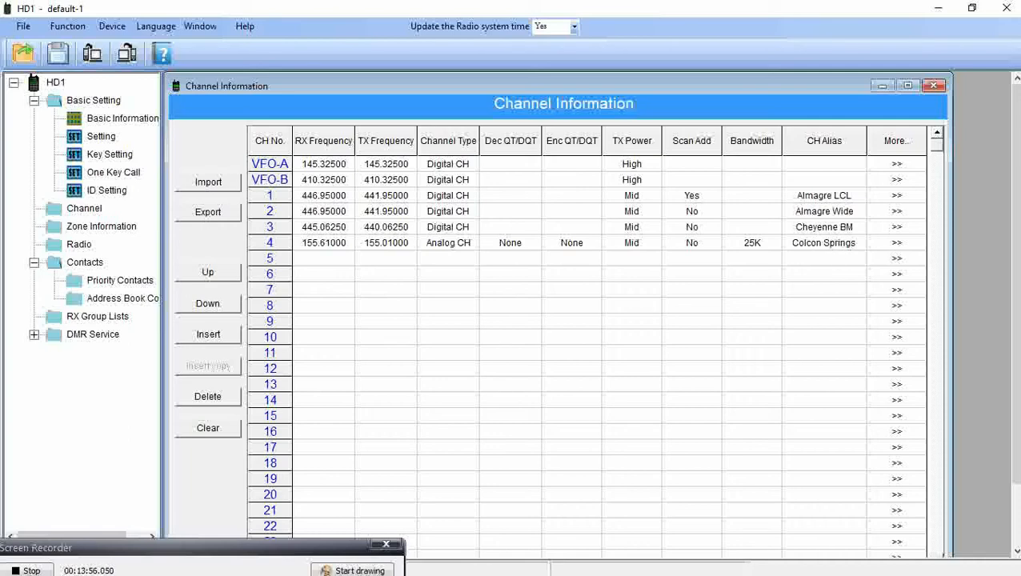
left_click(893, 243)
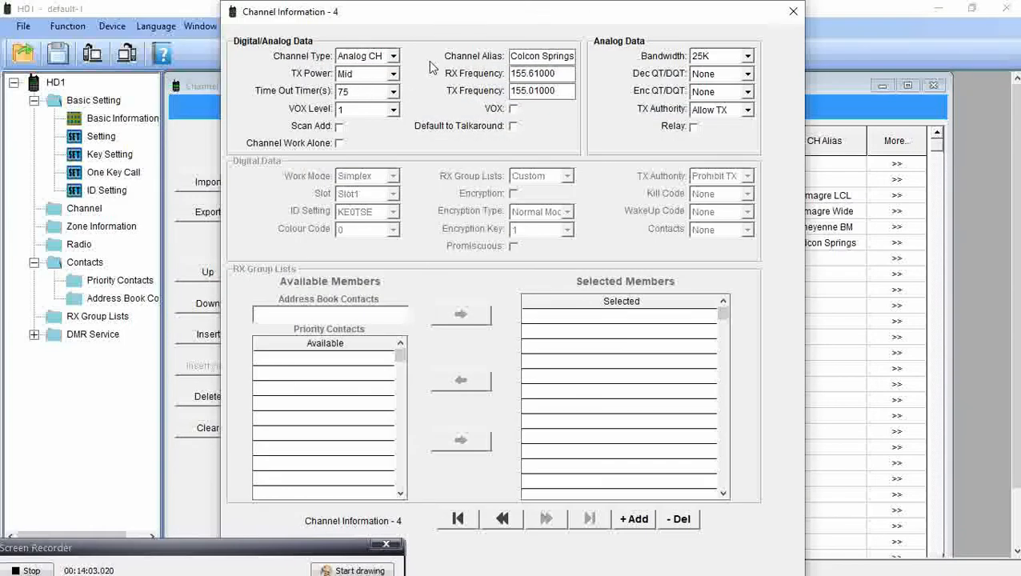
Keep channel 4 at 25K bandwidth, set Enc QT/DQT to 88.5, and close the dialog.
left_click(747, 61)
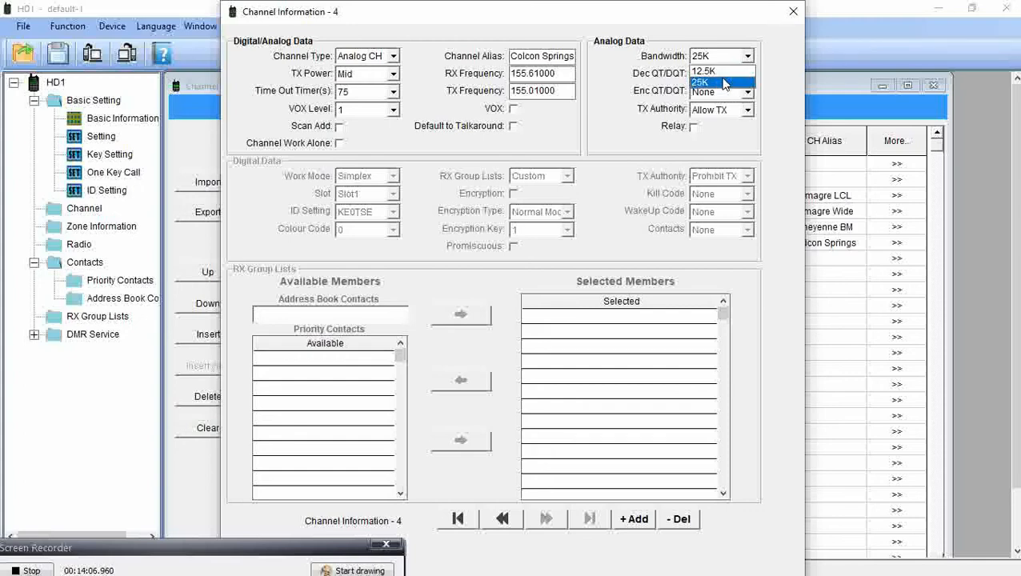
left_click(724, 83)
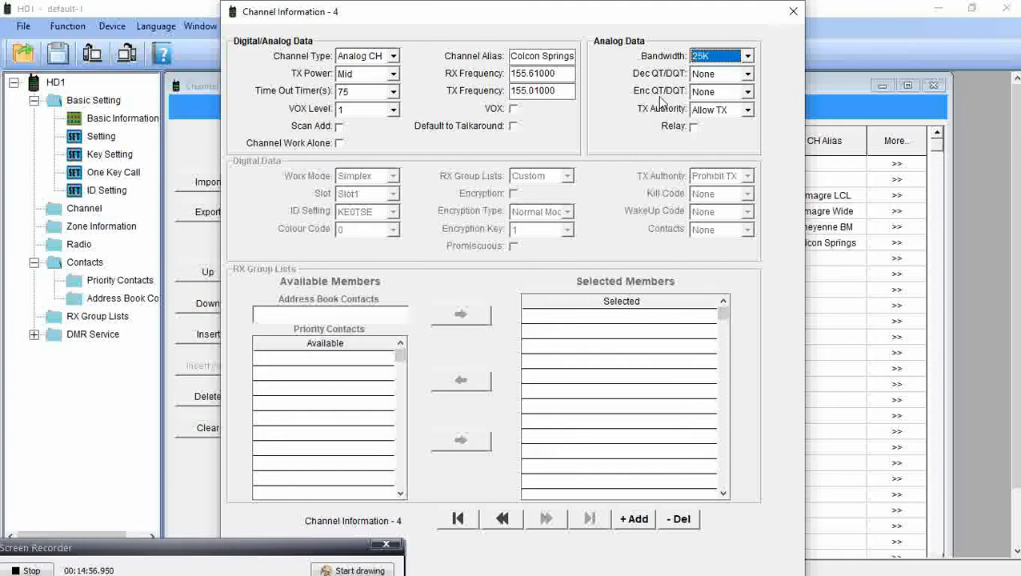
left_click(747, 92)
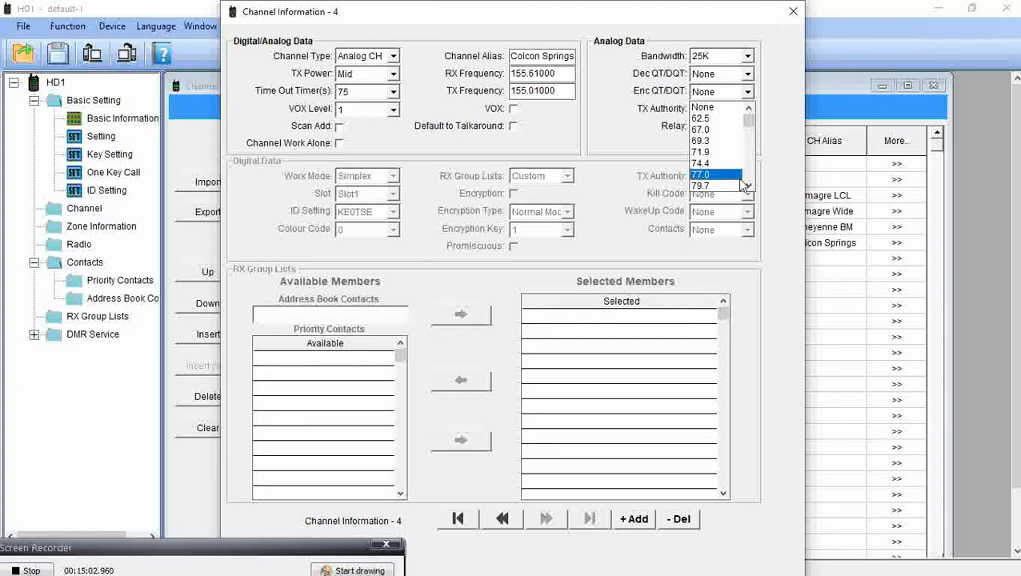
left_click(749, 185)
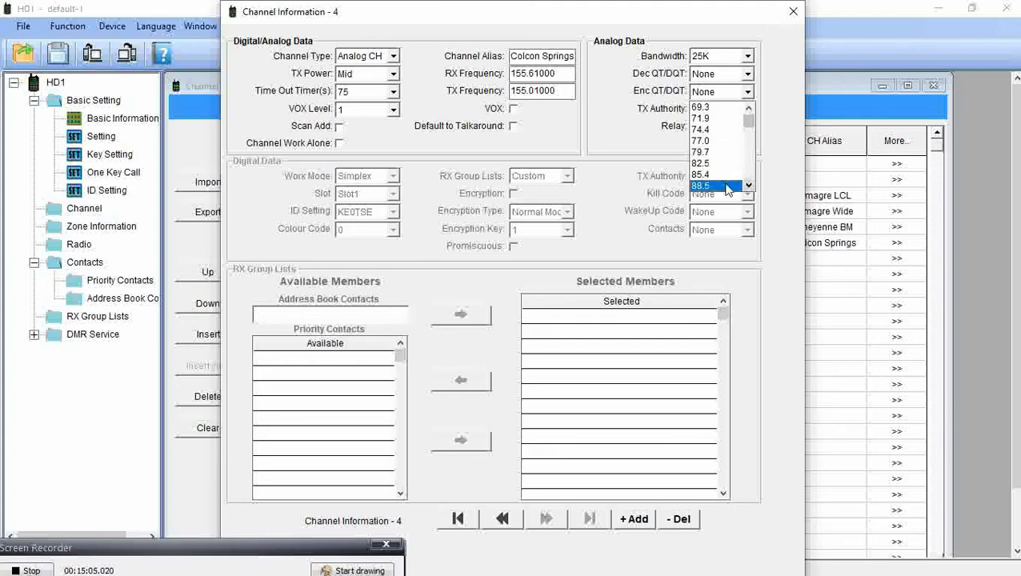
left_click(705, 186)
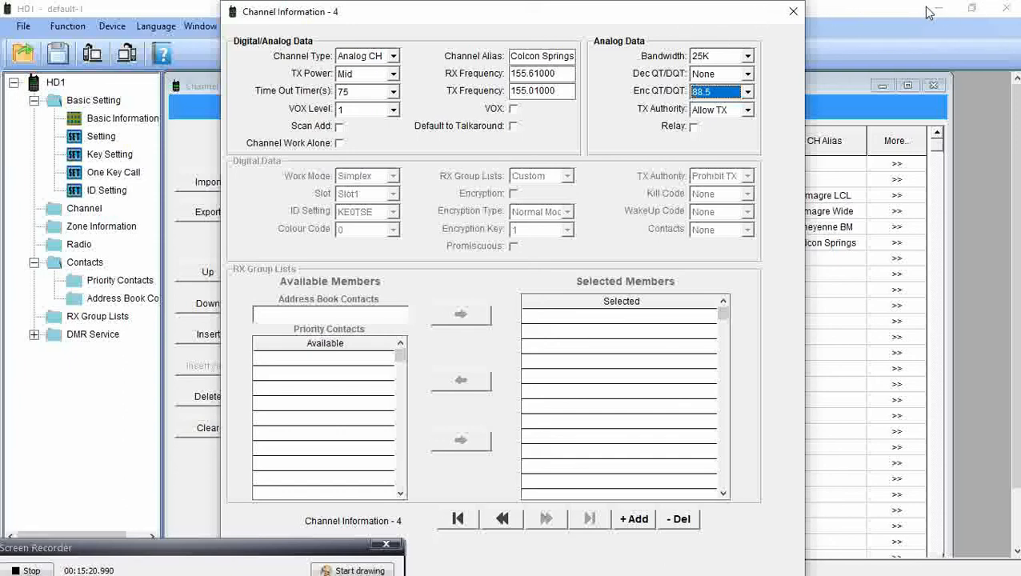
left_click(793, 12)
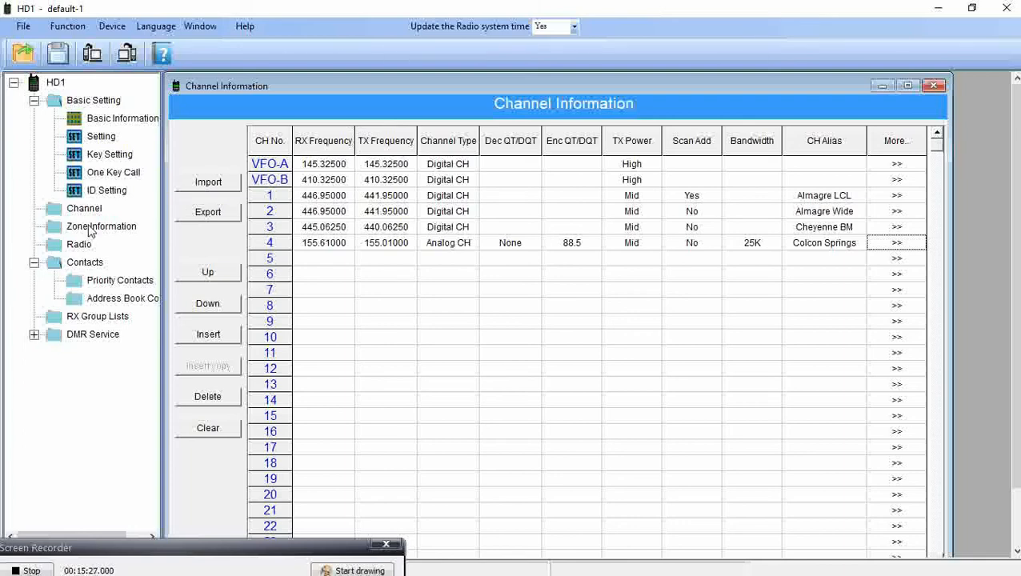
Open Zone Information and name zone 1 'Springs Digital'.
left_click(91, 230)
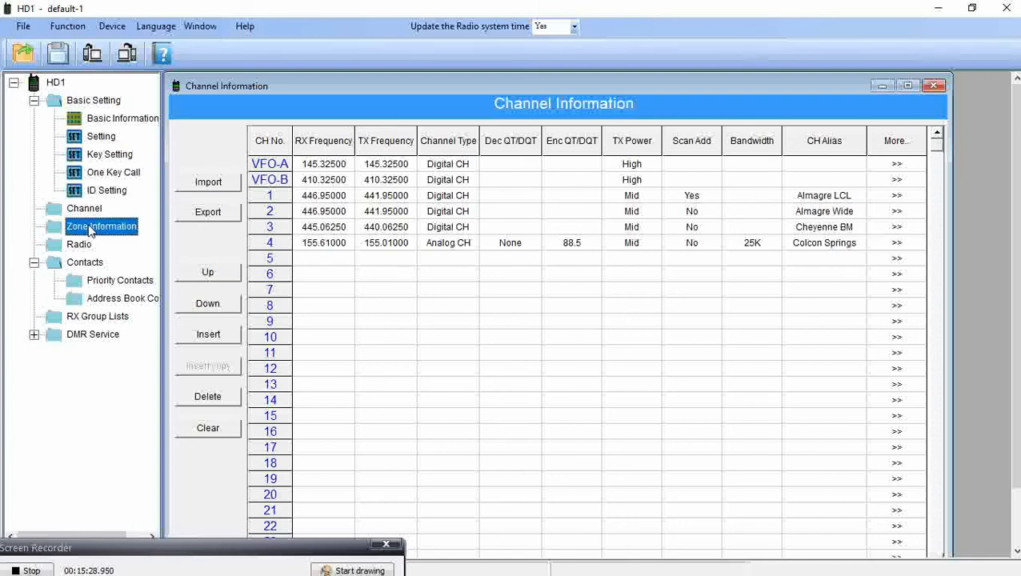
double_click(91, 231)
left_click(322, 237)
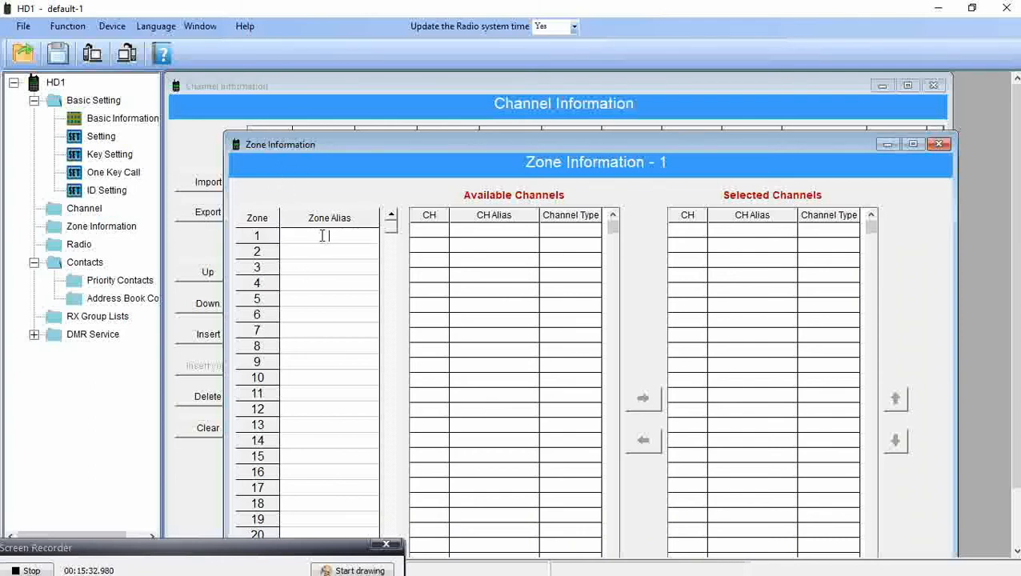
type("Sprngs")
key("BackSpace")
key("BackSpace")
key("BackSpace")
key("BackSpace")
type("ings Digital")
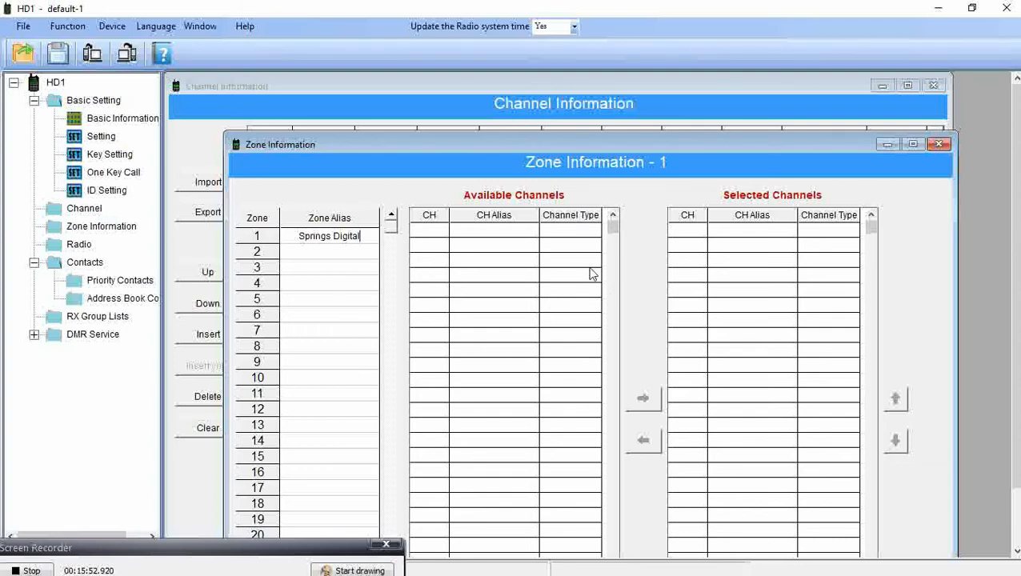
left_click(435, 233)
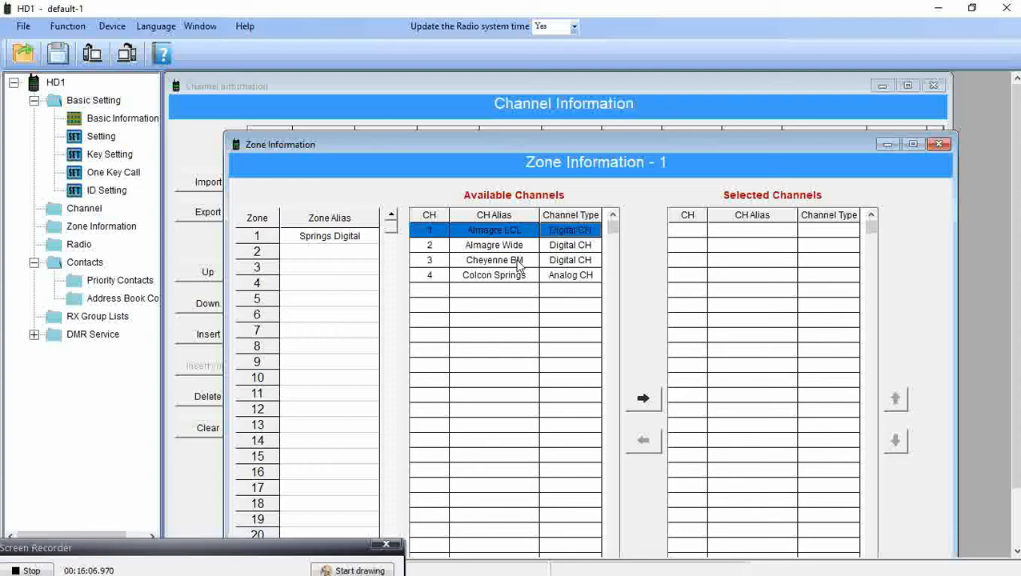
Add Almagre LCL, Almagre Wide and Cheyenne BM to zone 1.
left_click(638, 405)
left_click(637, 406)
left_click(638, 406)
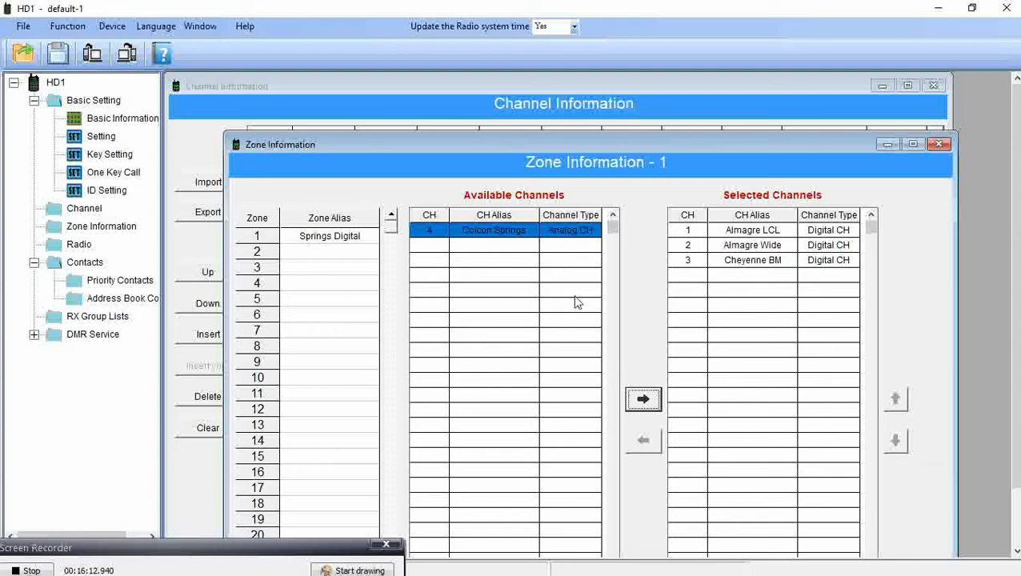
left_click(318, 253)
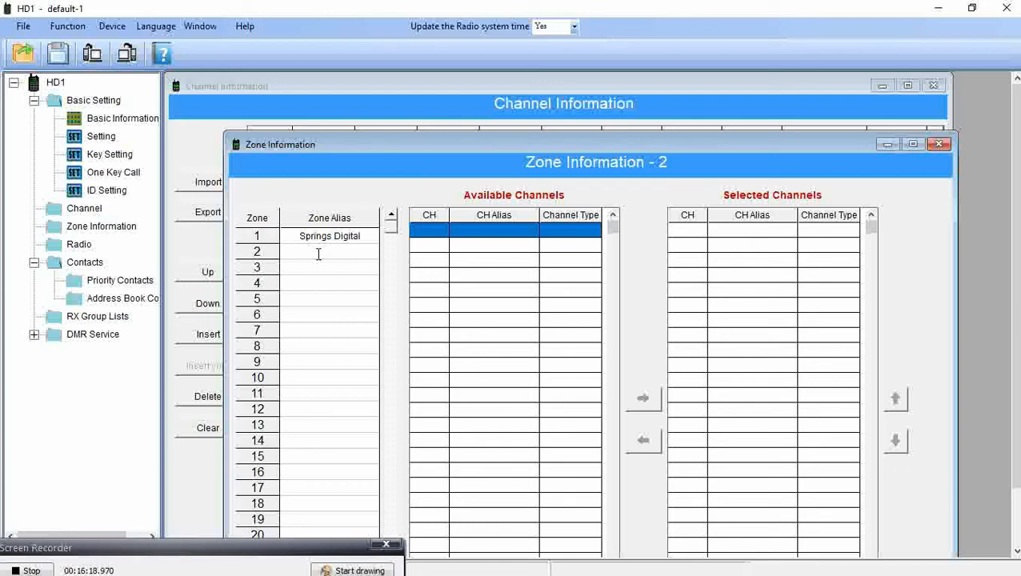
Name zone 2 'Springs Analog', add Colcon Springs to it, then open Key Setting.
type("Springs Analog")
left_click(436, 247)
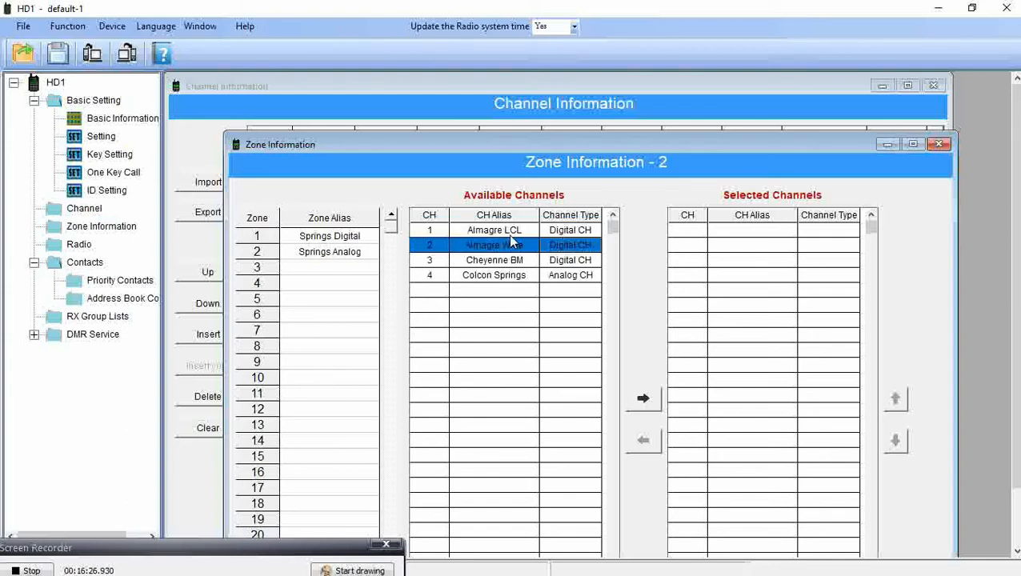
left_click(486, 276)
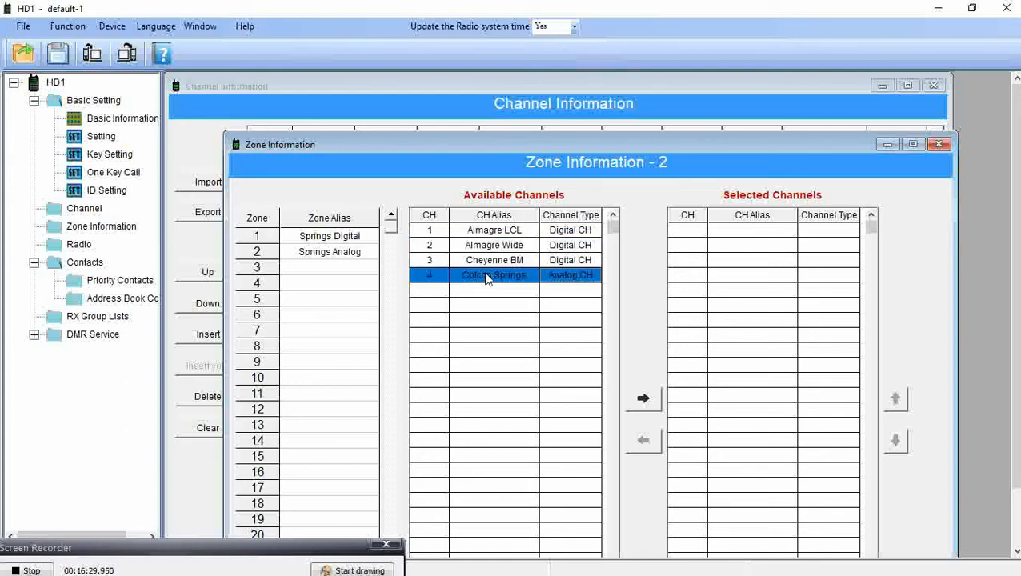
left_click(645, 400)
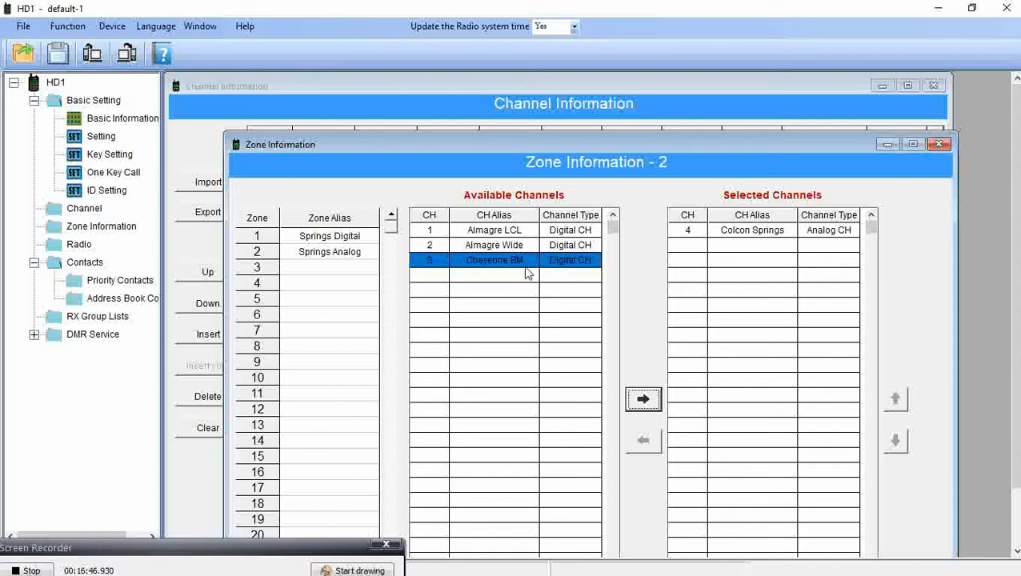
left_click(940, 145)
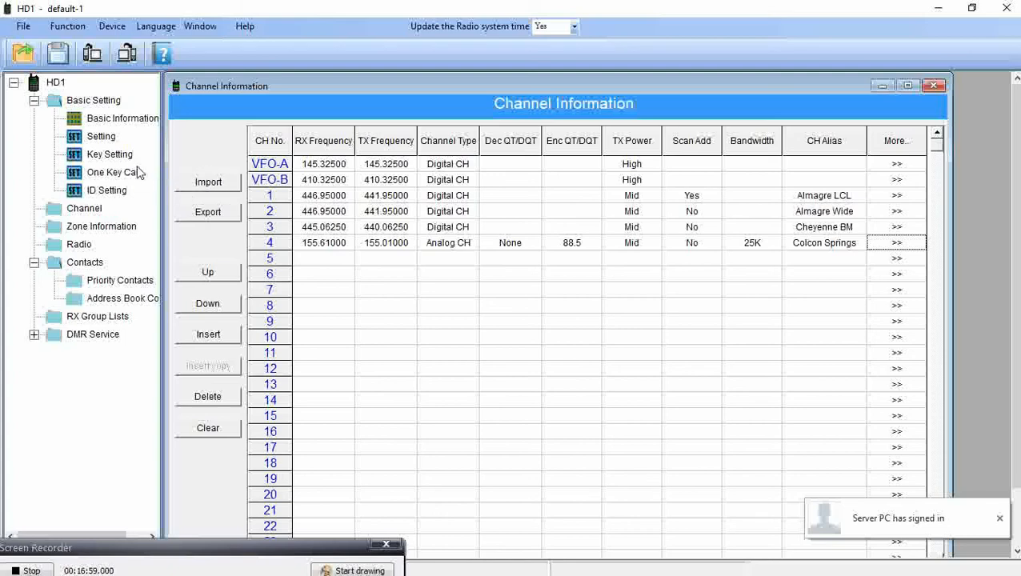
double_click(109, 156)
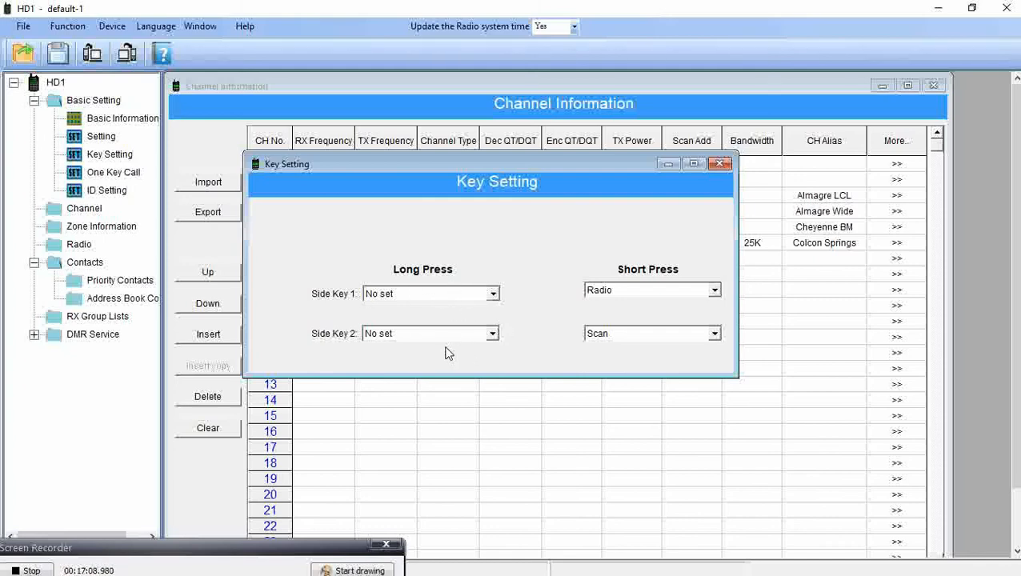
Leave Side Key 1's long press unset and set its short press to Promiscuous.
left_click(493, 294)
left_click(495, 295)
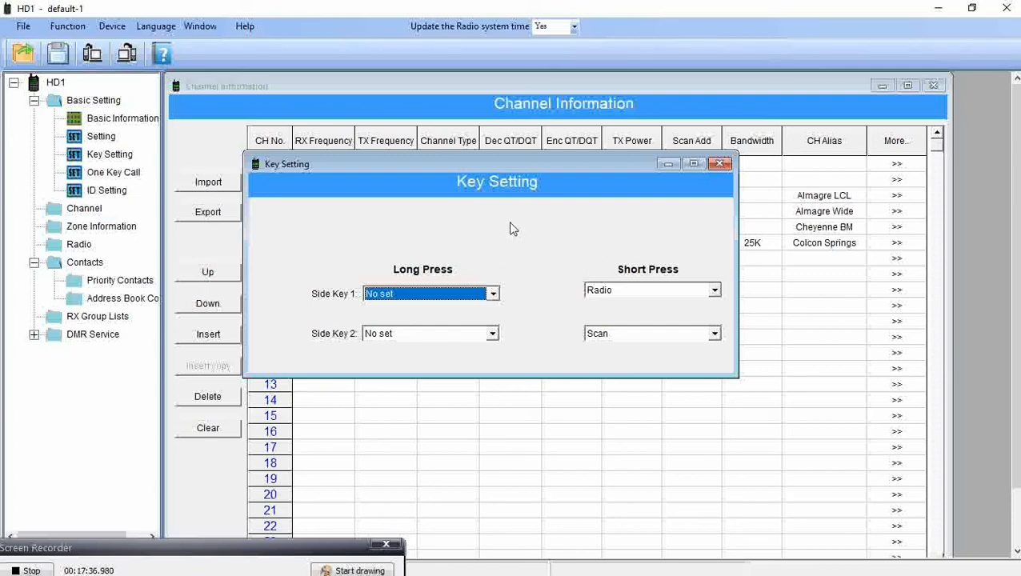
left_click(493, 295)
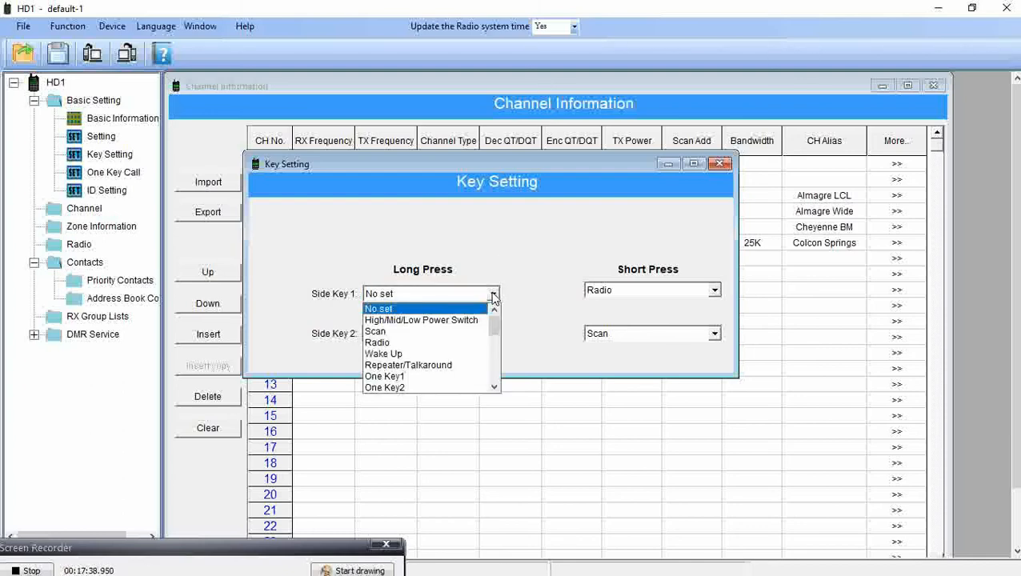
left_click(494, 295)
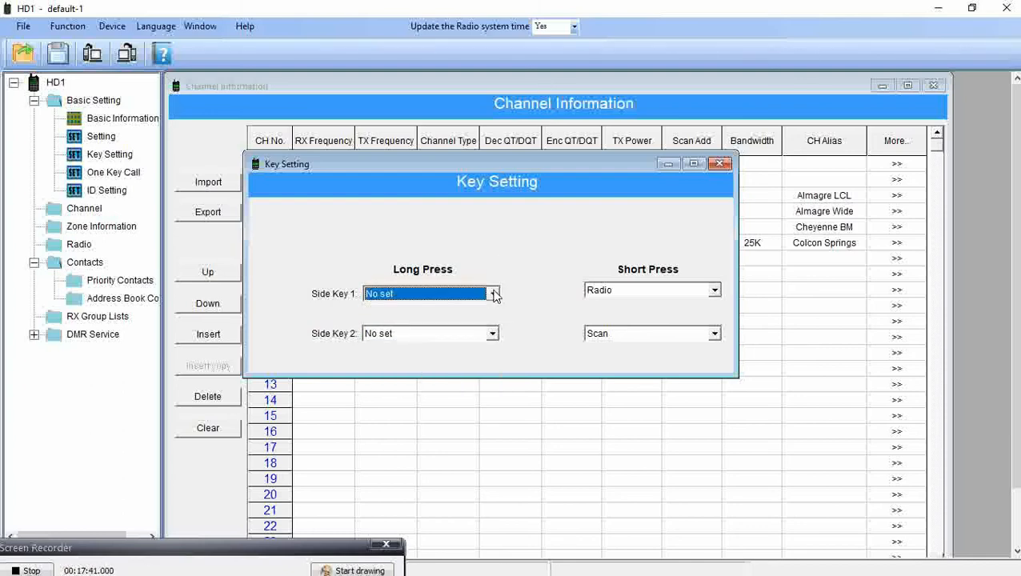
left_click(715, 292)
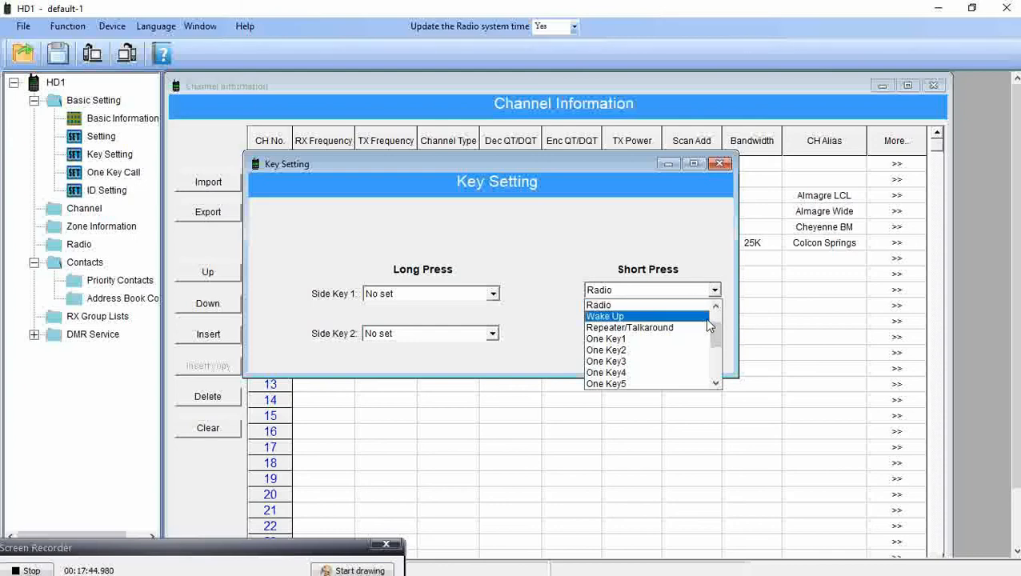
scroll(709, 326, "down", 3)
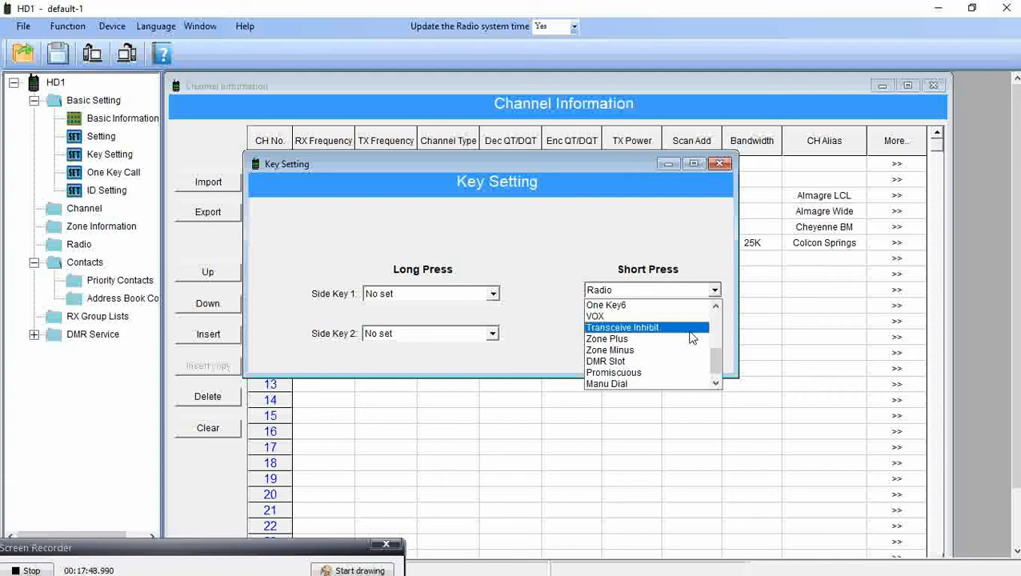
scroll(692, 340, "down", 1)
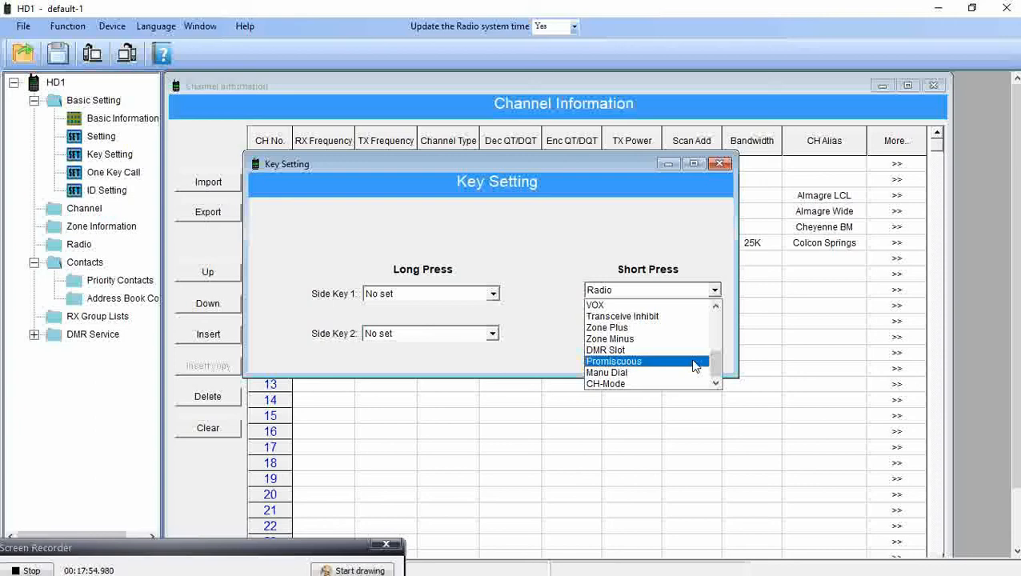
left_click(694, 362)
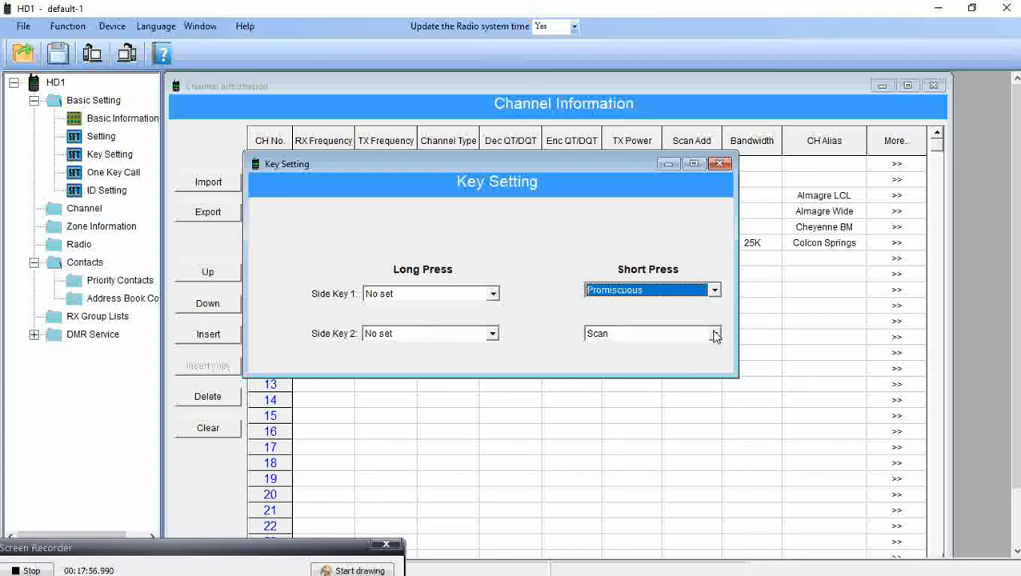
Set Side Key 2's short press to High/Mid/Low Power Switch.
left_click(713, 334)
scroll(698, 384, "down", 3)
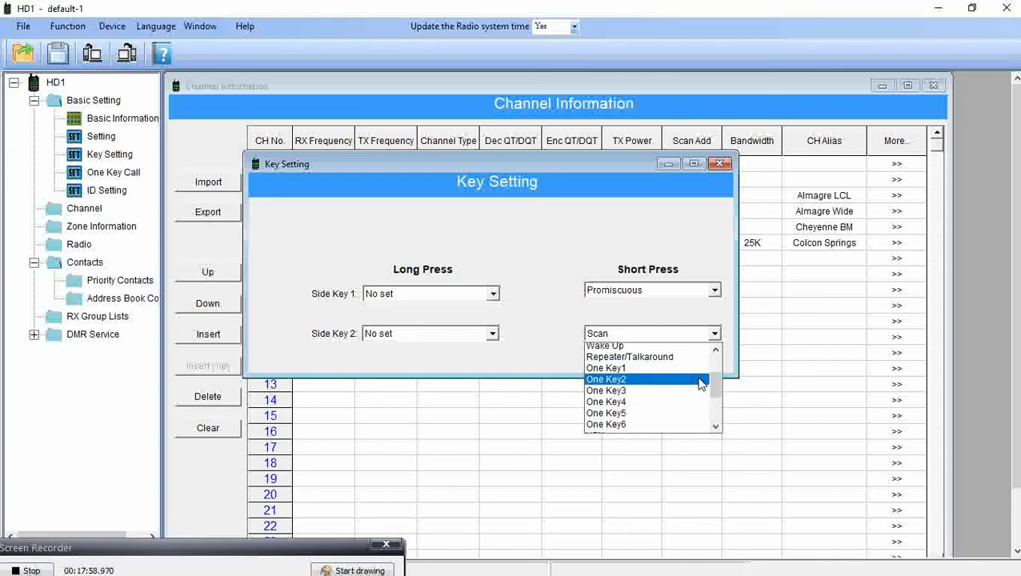
scroll(698, 384, "down", 1)
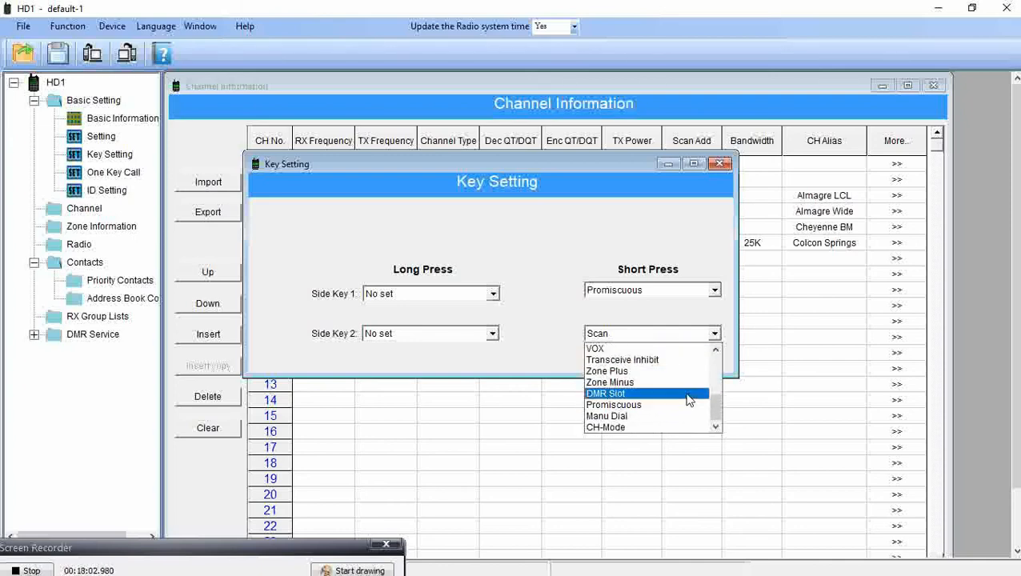
scroll(686, 401, "up", 2)
scroll(689, 398, "up", 3)
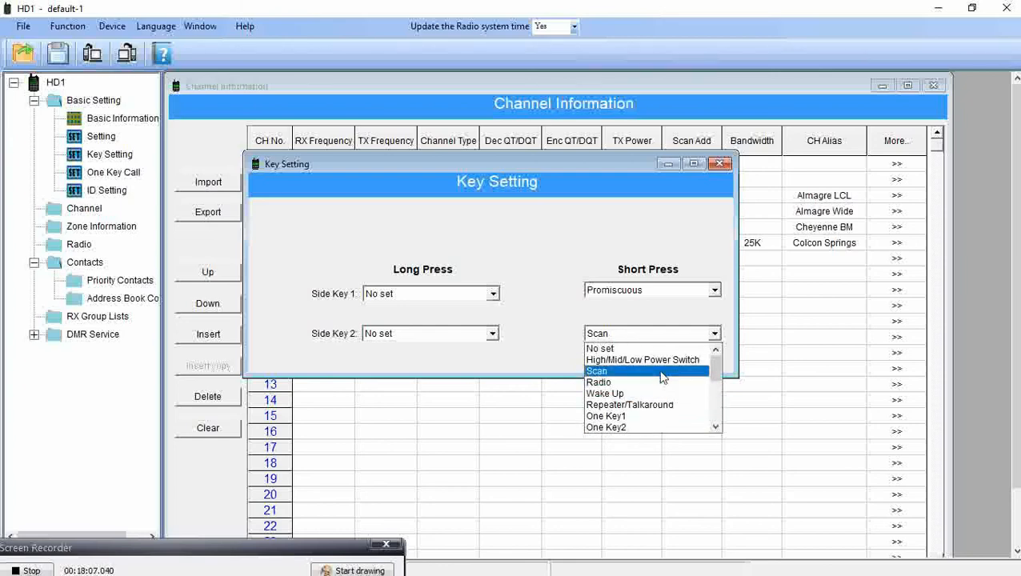
left_click(668, 361)
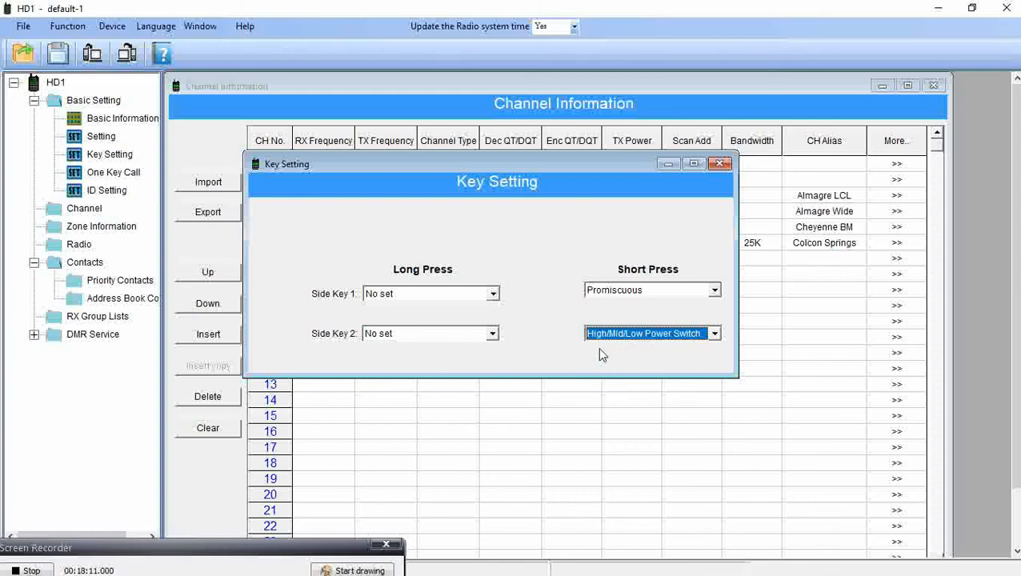
left_click(491, 294)
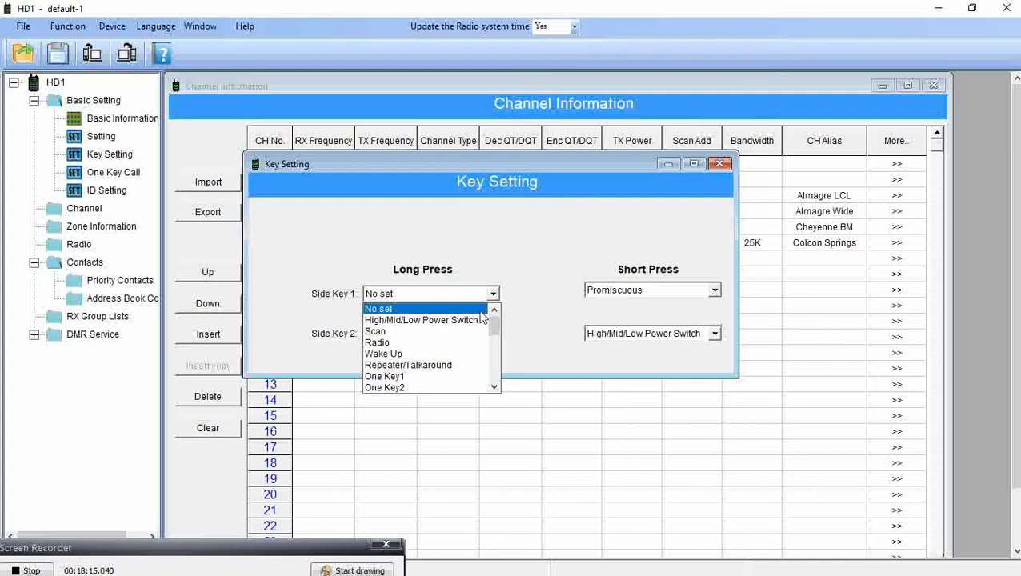
Set Side Key 1's long press to Analog Monitor.
left_click(438, 377)
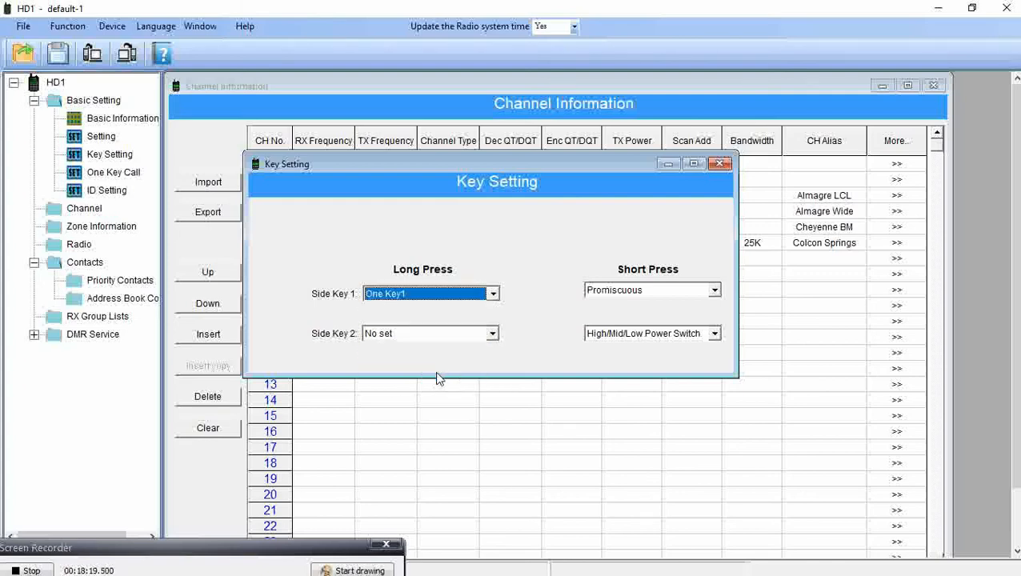
left_click(493, 294)
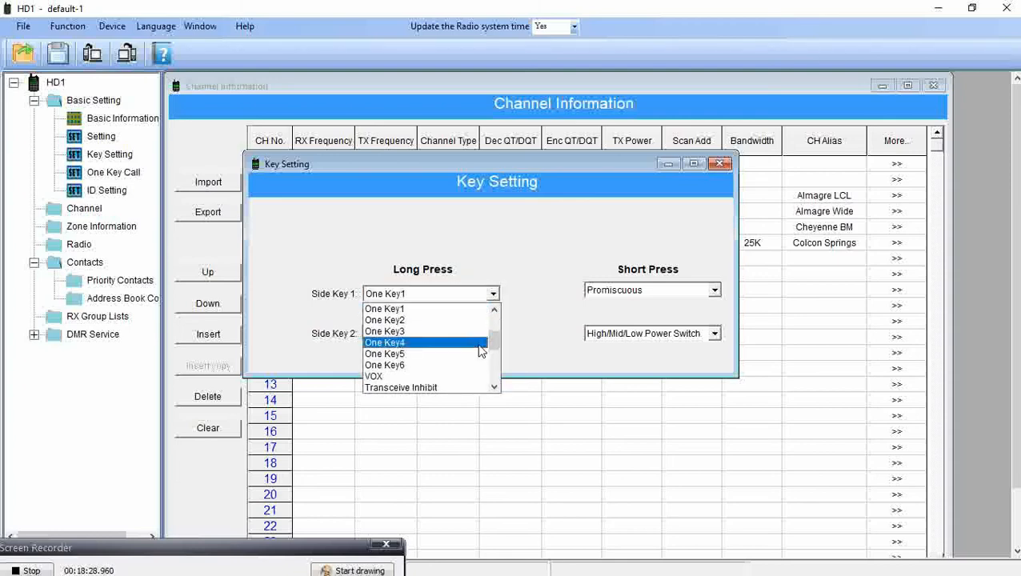
scroll(478, 348, "down", 1)
scroll(478, 351, "down", 1)
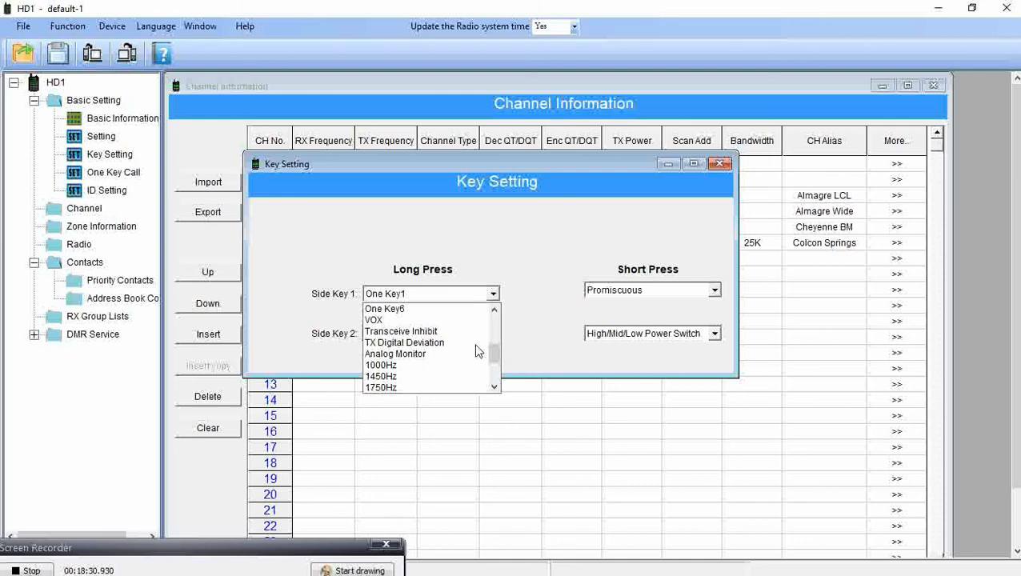
scroll(467, 333, "down", 1)
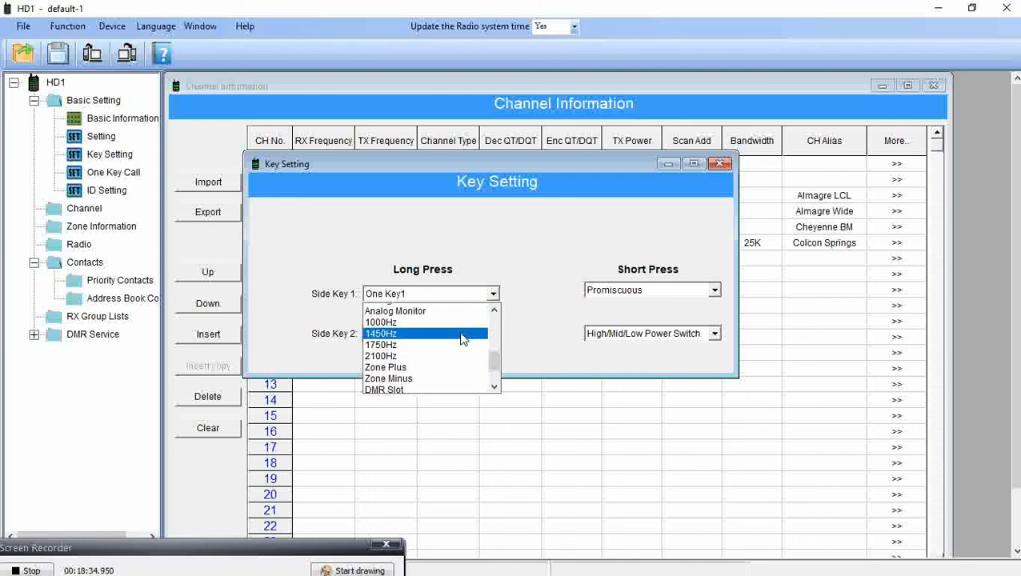
scroll(461, 336, "up", 2)
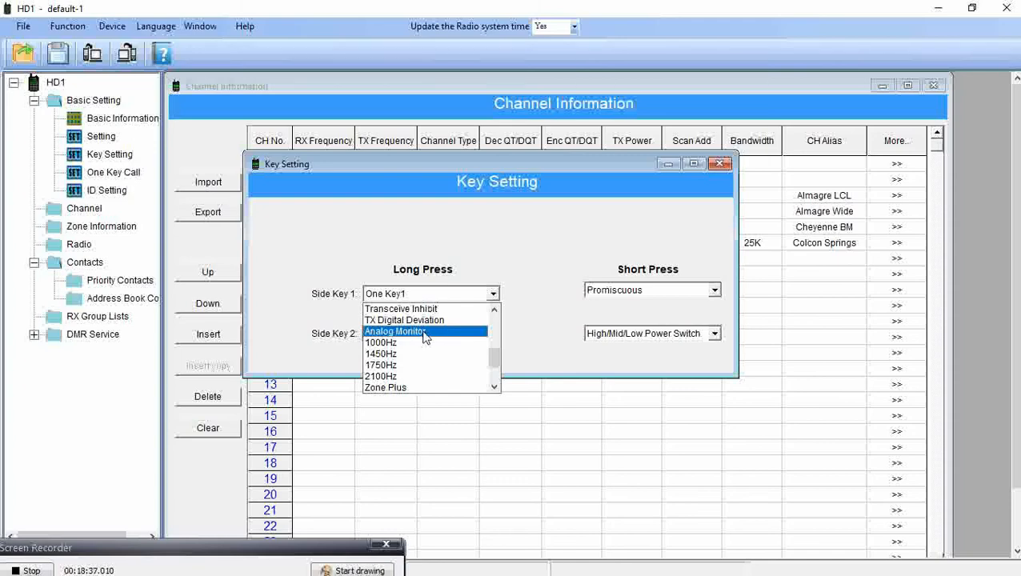
left_click(425, 333)
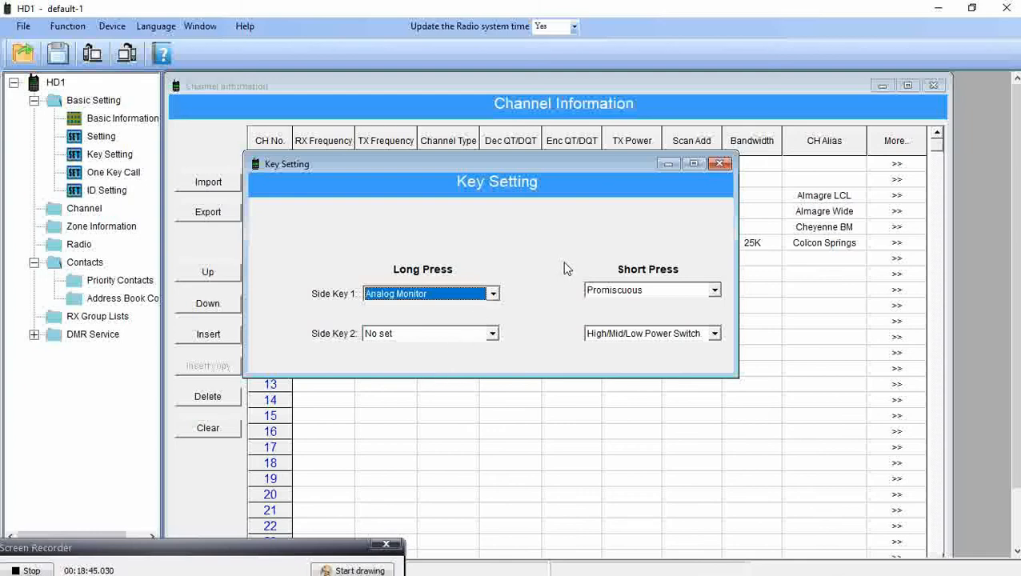
Set Side Key 2's long press to Scan and close the key settings.
left_click(493, 333)
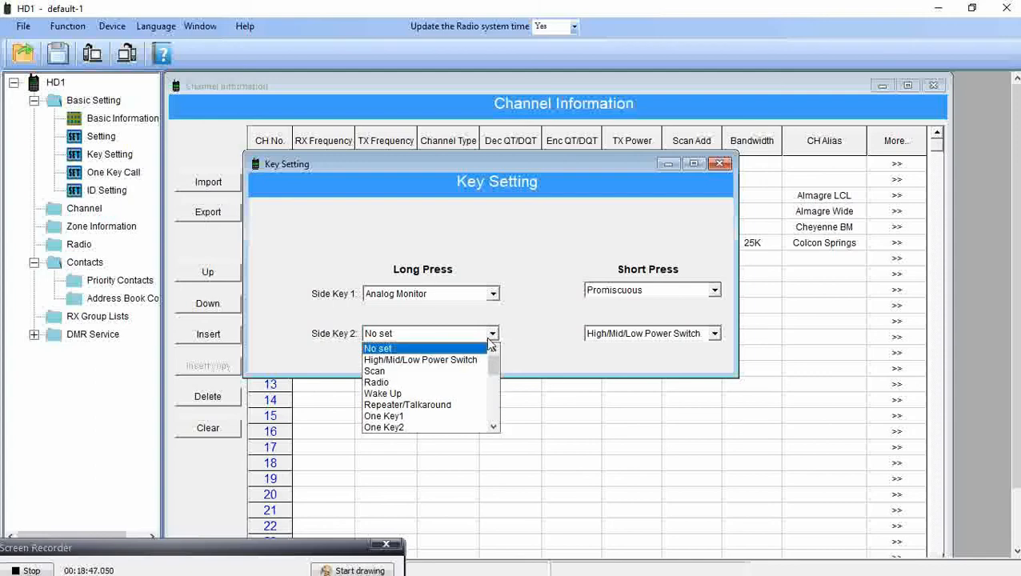
left_click(441, 372)
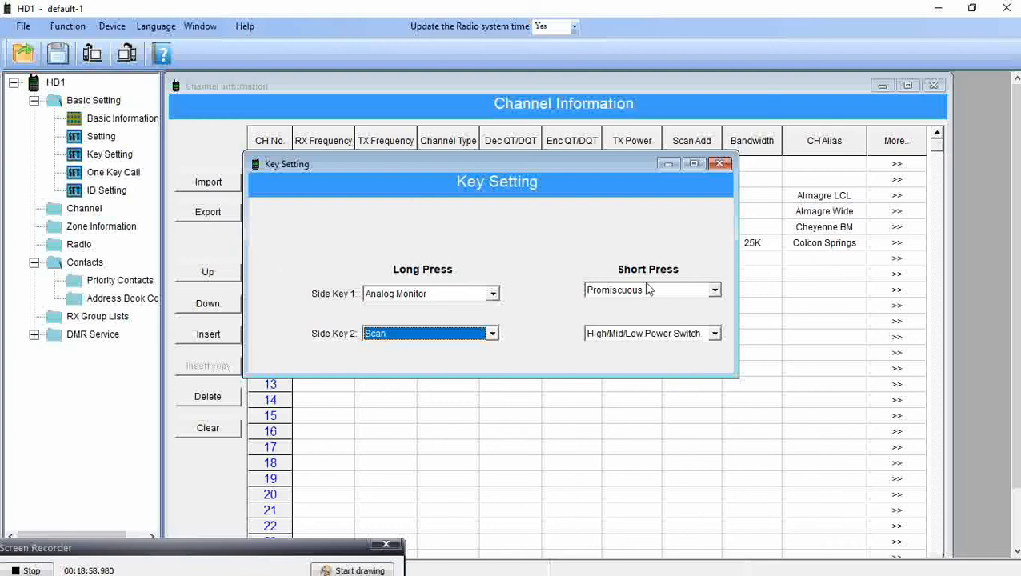
left_click(720, 164)
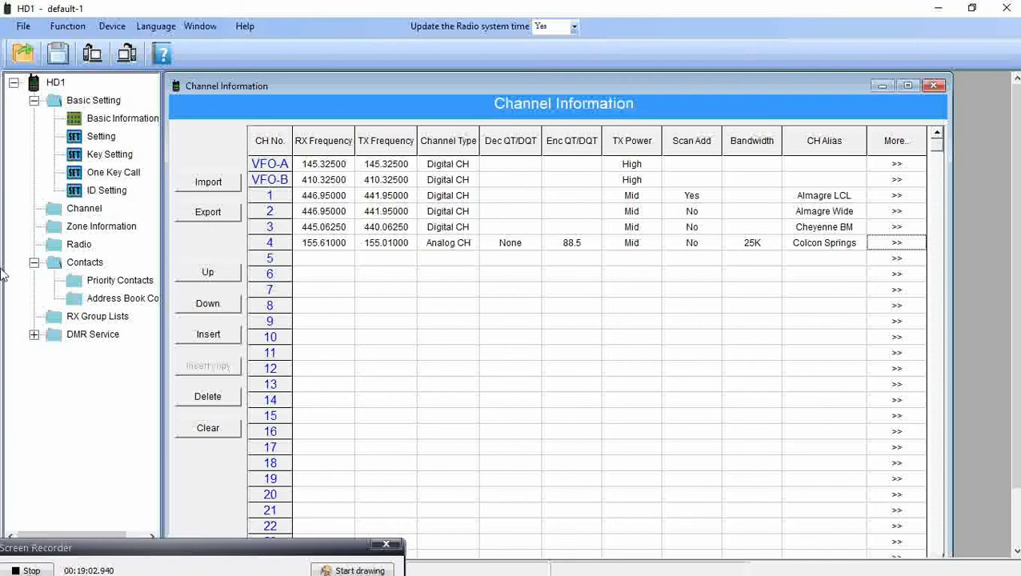
double_click(106, 118)
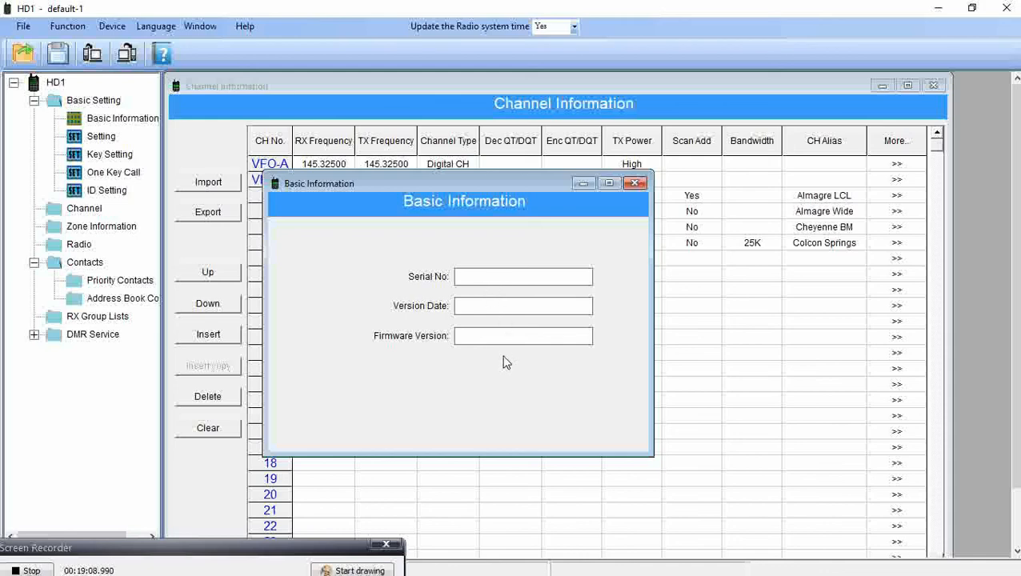
left_click(635, 183)
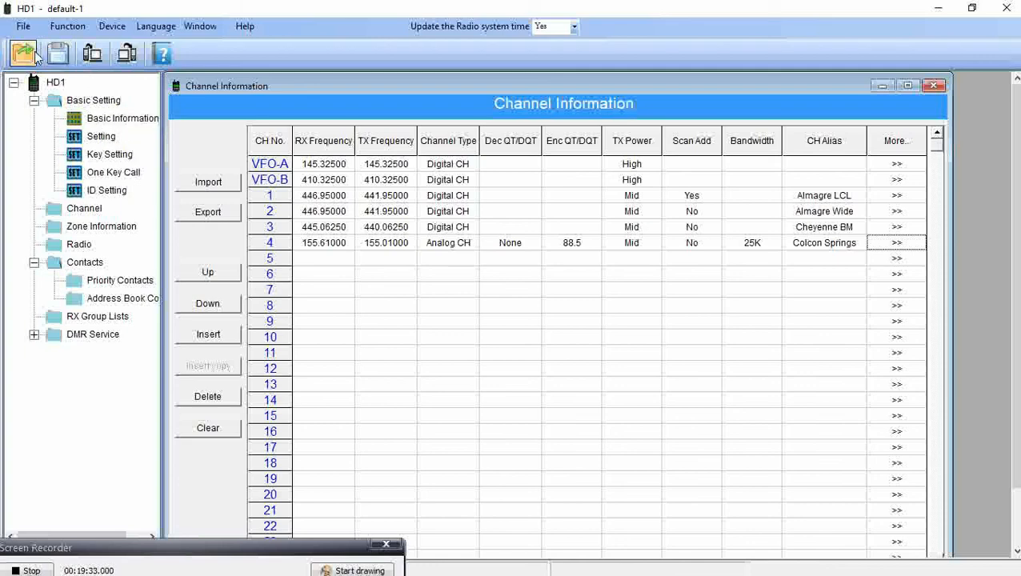
Display the Function menu listing the PowerOn Logo option.
left_click(24, 27)
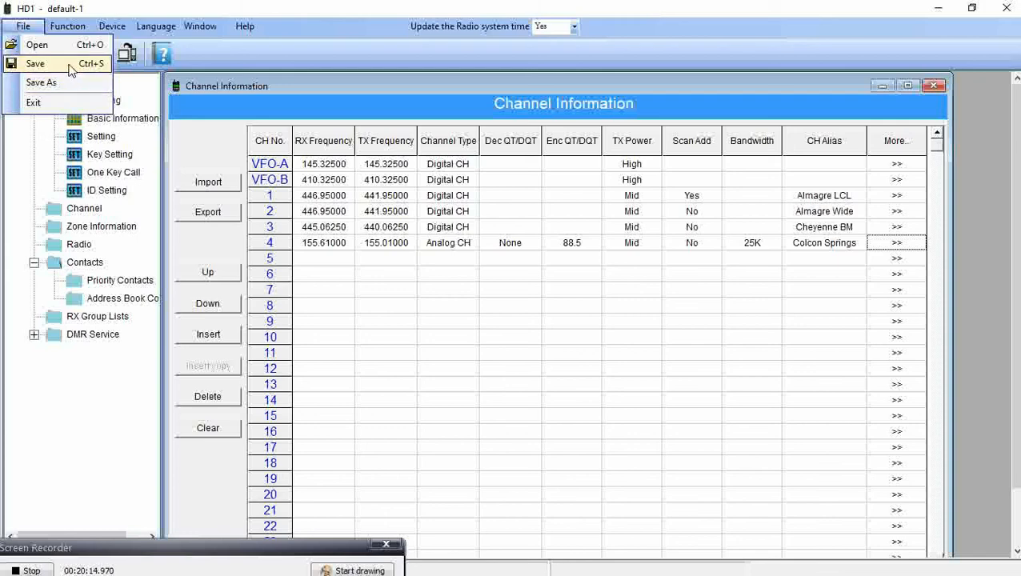
mouse_move(67, 25)
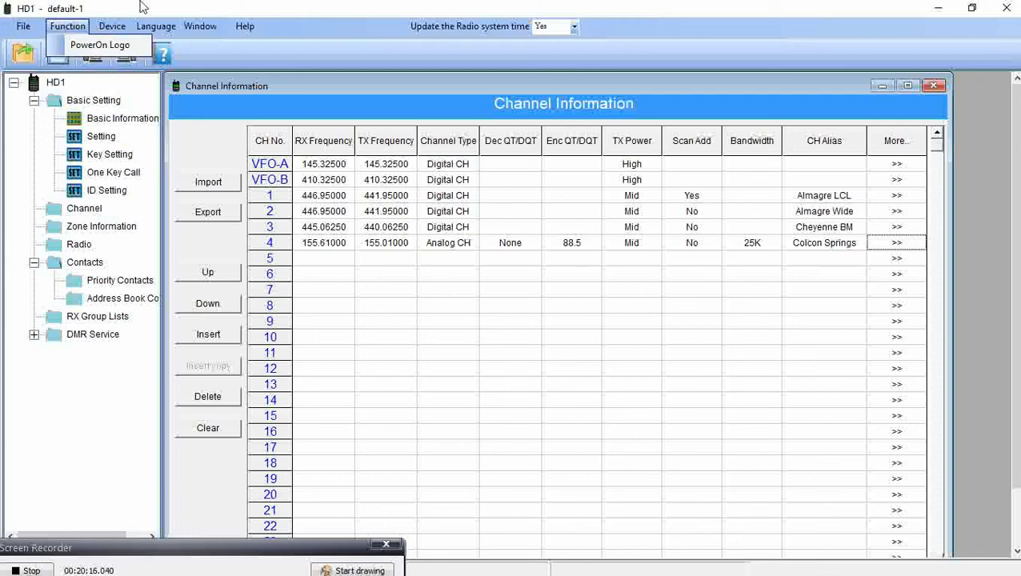
left_click(91, 45)
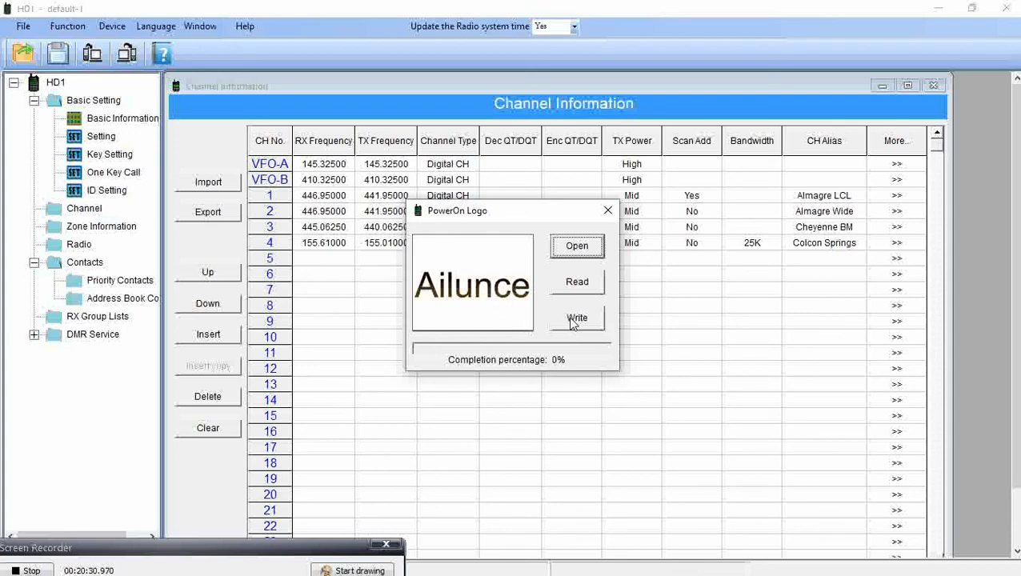
left_click(607, 212)
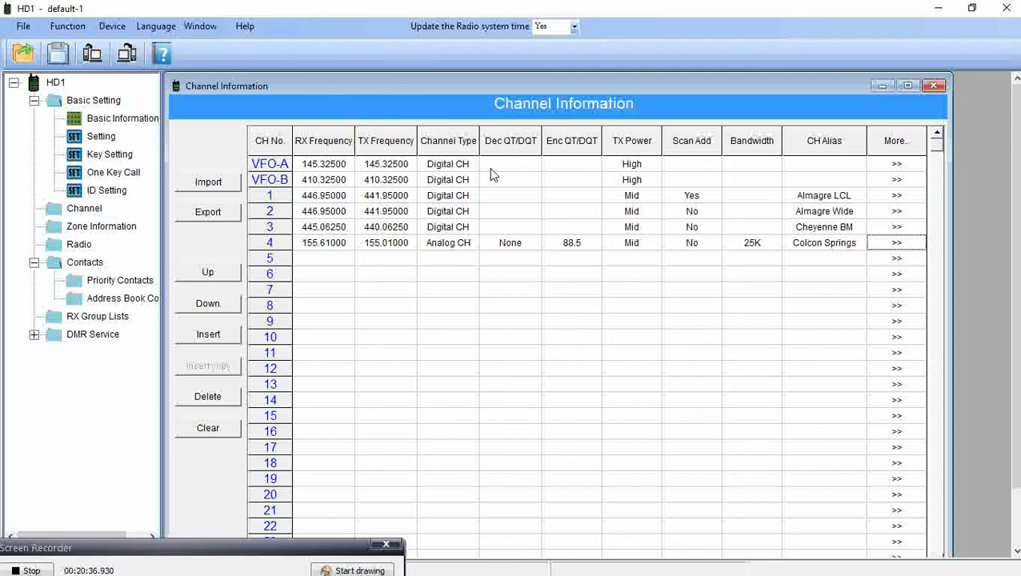
Attempt a codeplug write to the radio and dismiss the invalid port and communication port errors.
left_click(127, 54)
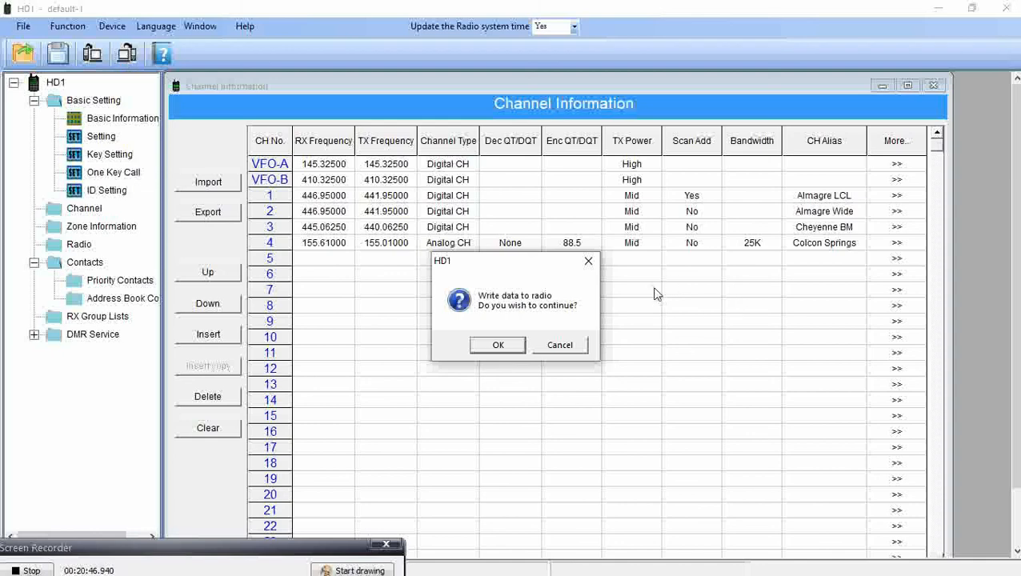
left_click(498, 346)
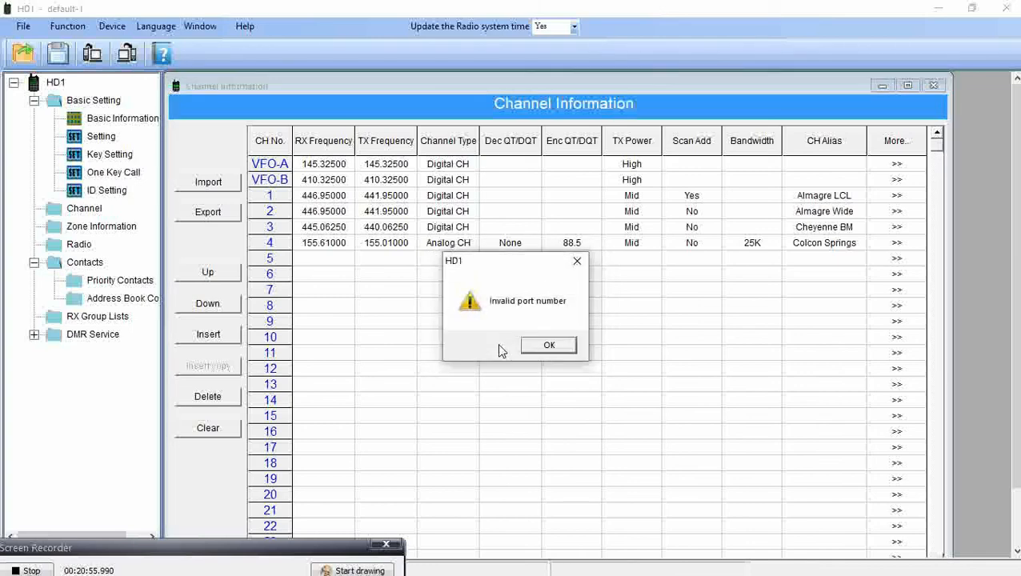
left_click(565, 346)
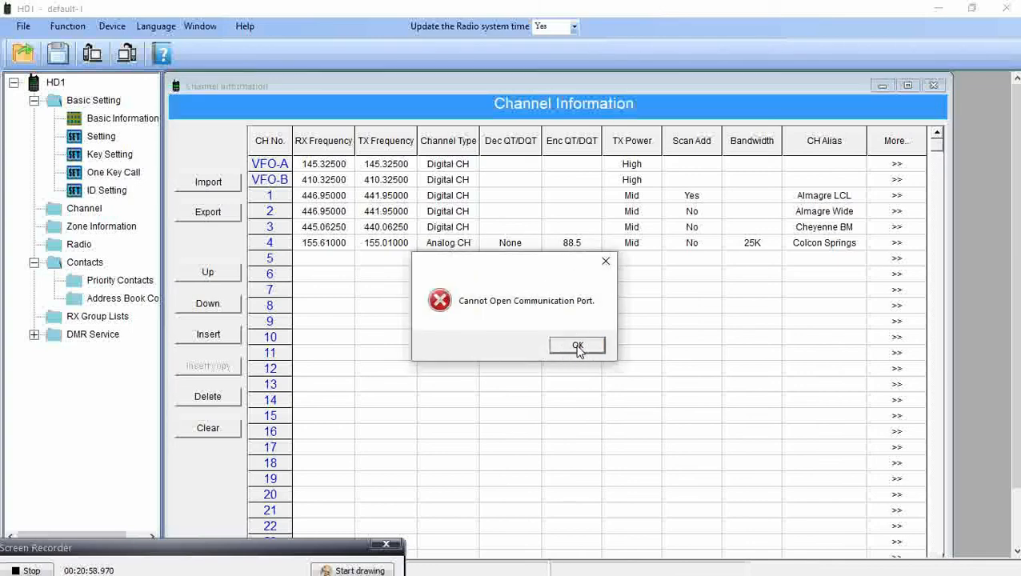
left_click(577, 347)
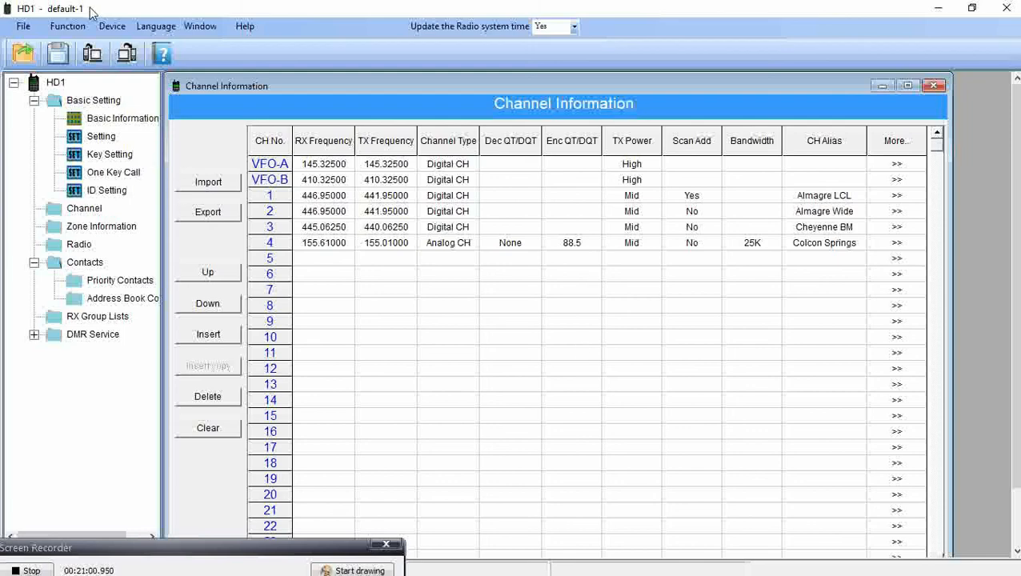
left_click(112, 27)
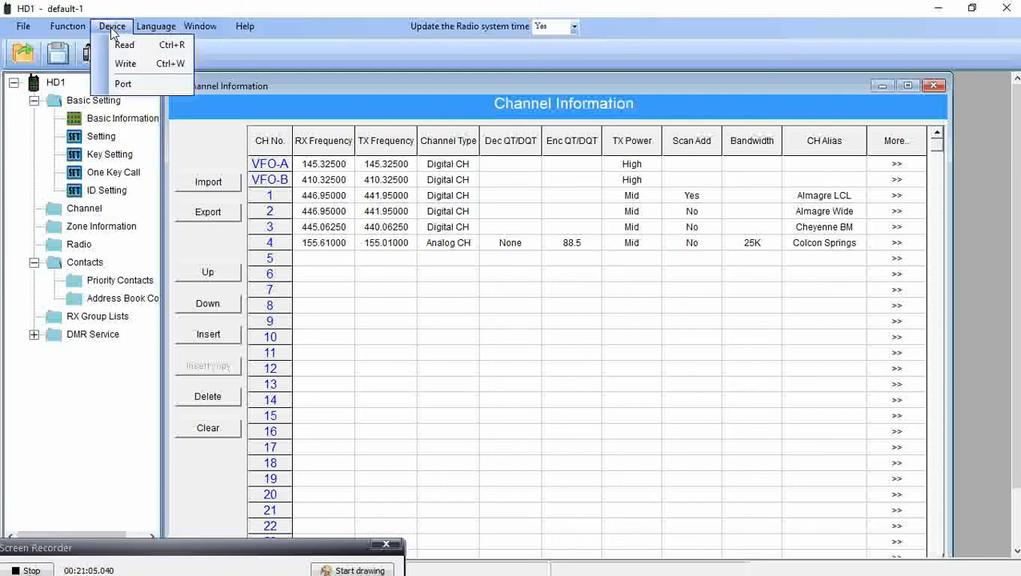
Change the radio's communication port from COM4 to COM11 and confirm.
left_click(124, 84)
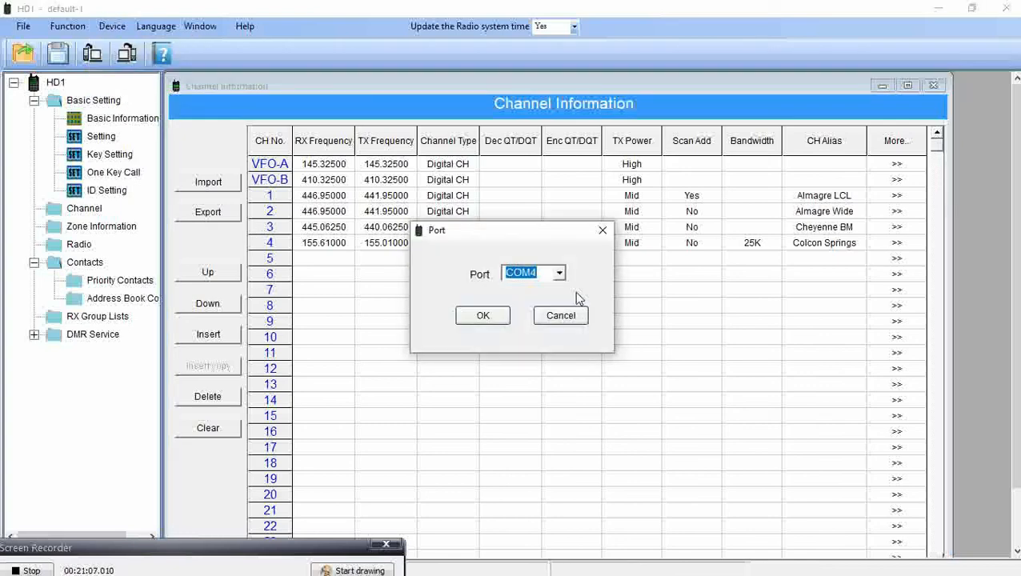
left_click(560, 273)
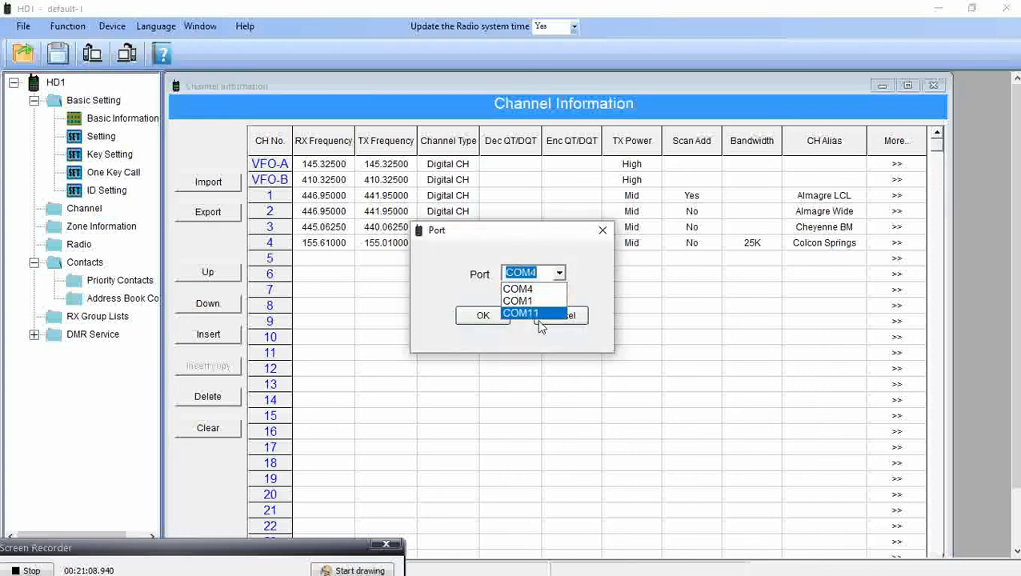
left_click(574, 275)
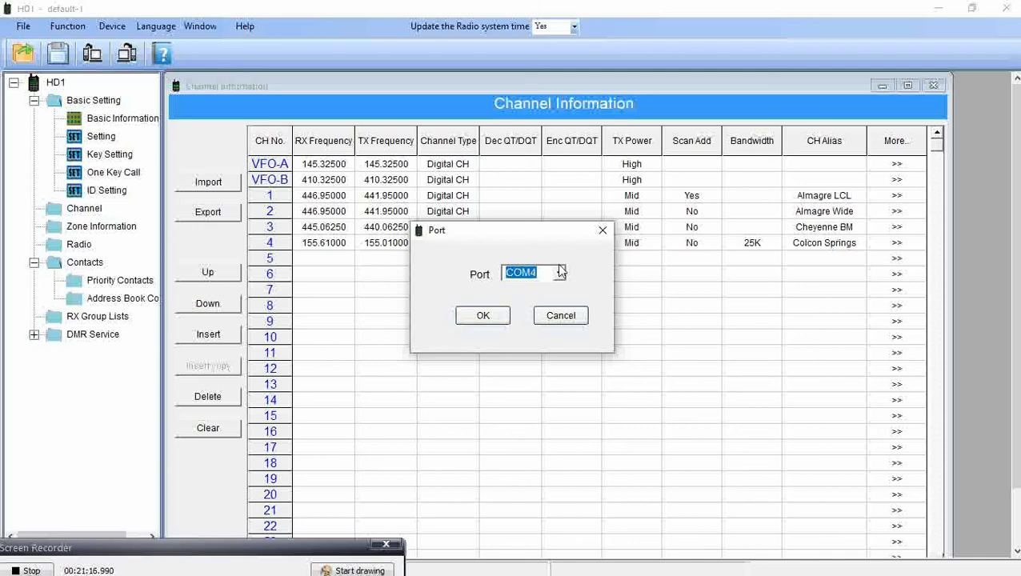
left_click(560, 273)
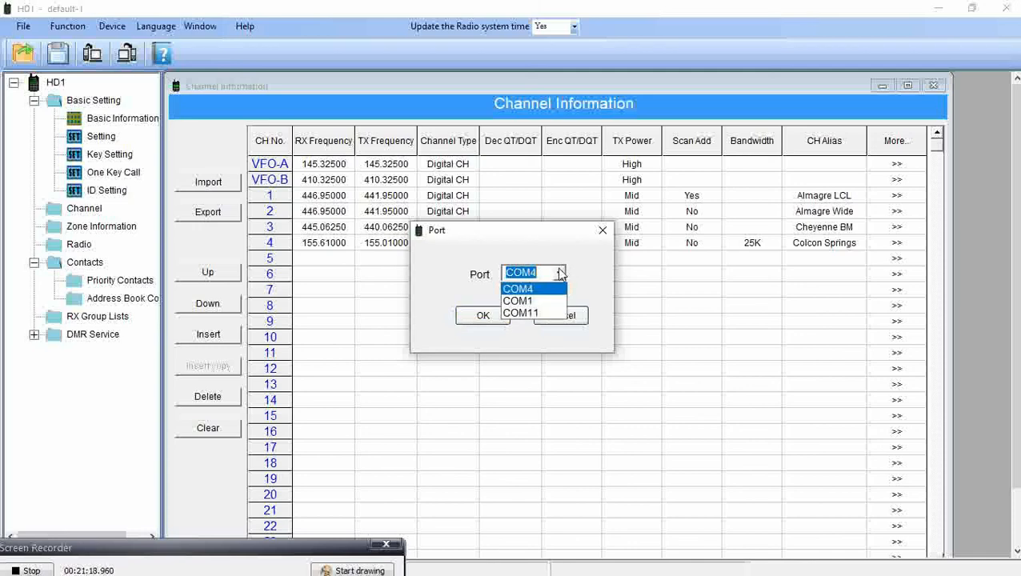
left_click(536, 314)
left_click(483, 315)
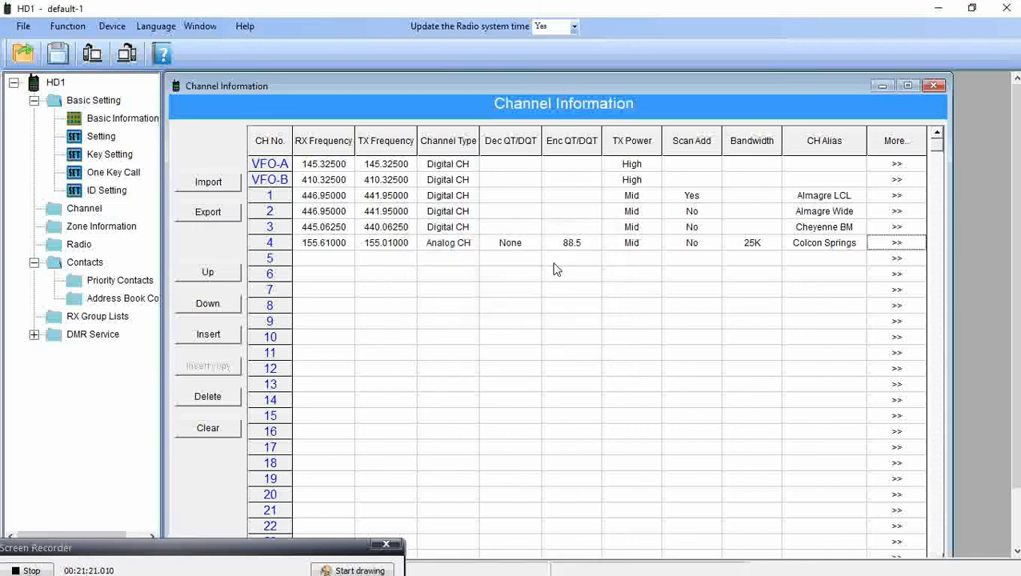